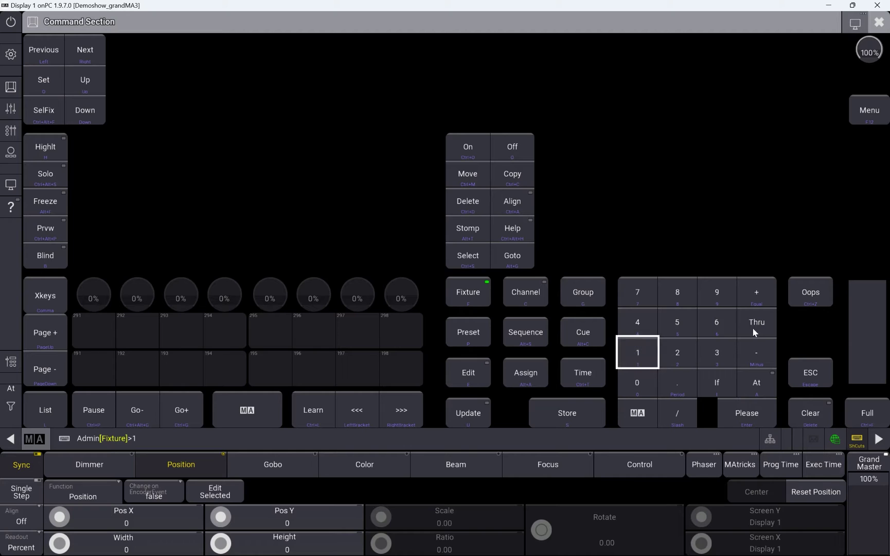
Select fixtures 1 Thru 28 in the programmer
click(753, 328)
click(683, 351)
click(685, 297)
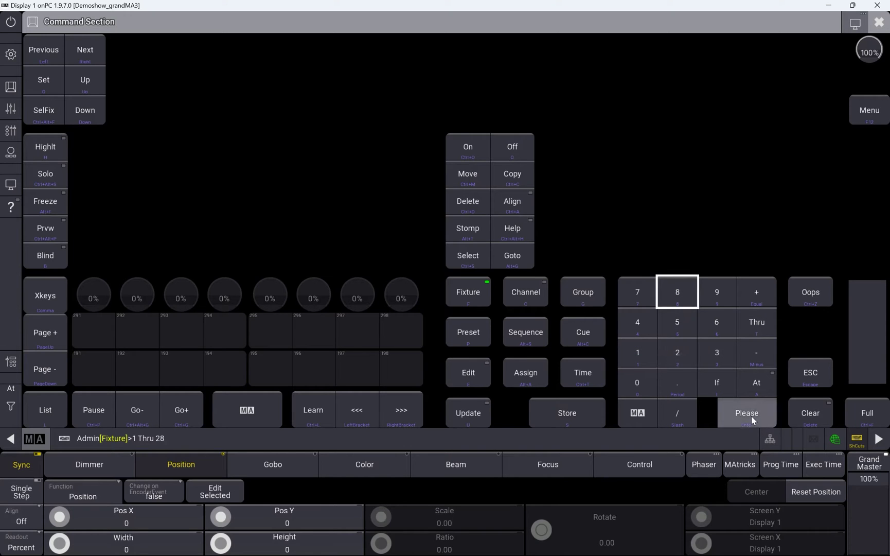
click(751, 414)
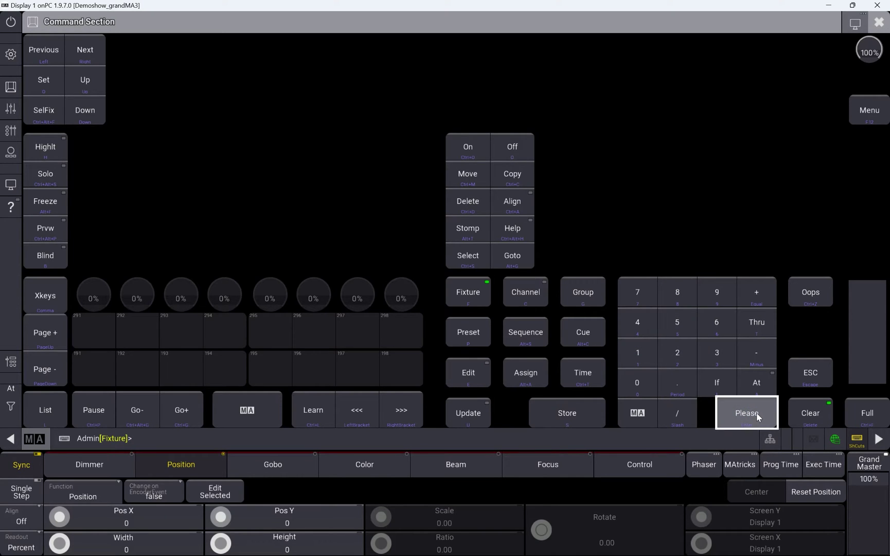
Assign the selected fixtures to the empty layout 3 in the Layouts pool and show that layout in the viewer
click(542, 374)
click(878, 23)
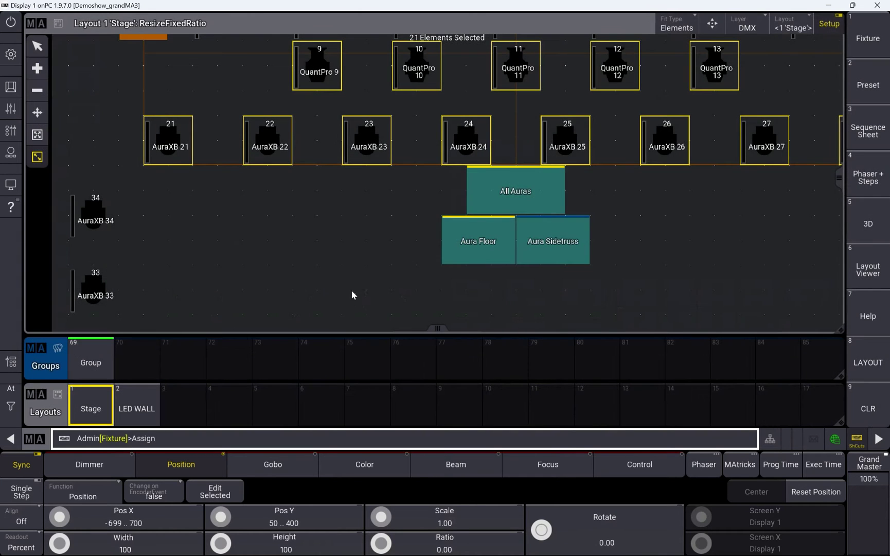
click(195, 399)
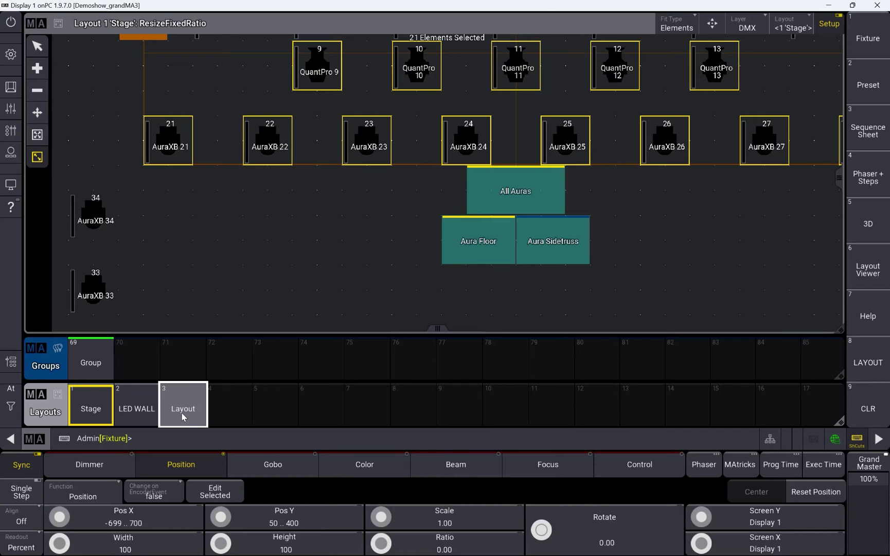
click(181, 416)
click(484, 263)
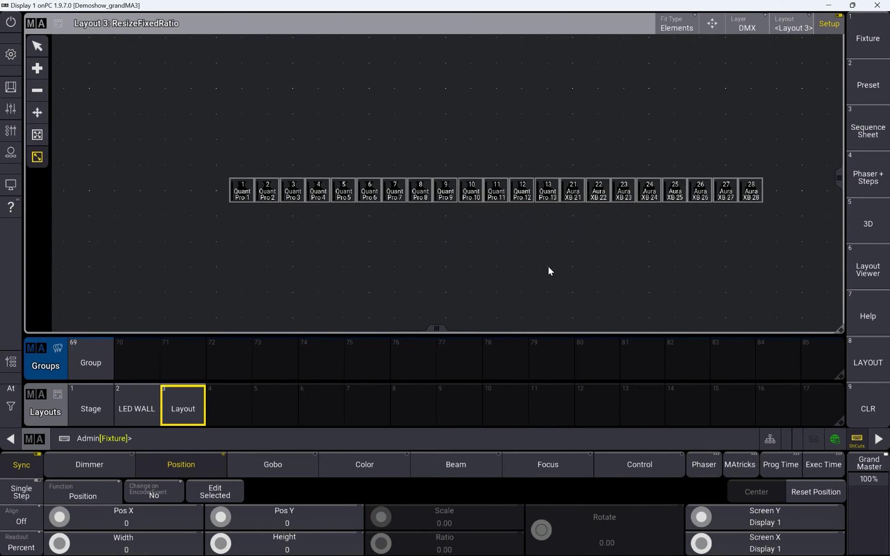
drag(546, 264, 528, 266)
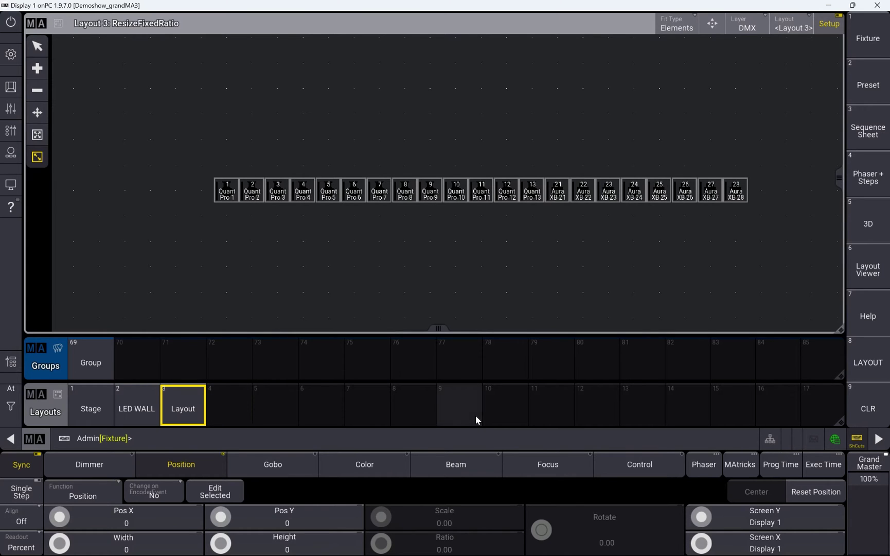
Assign group 69 to layout 3, placing it in the empty area just before the row of fixtures
click(11, 86)
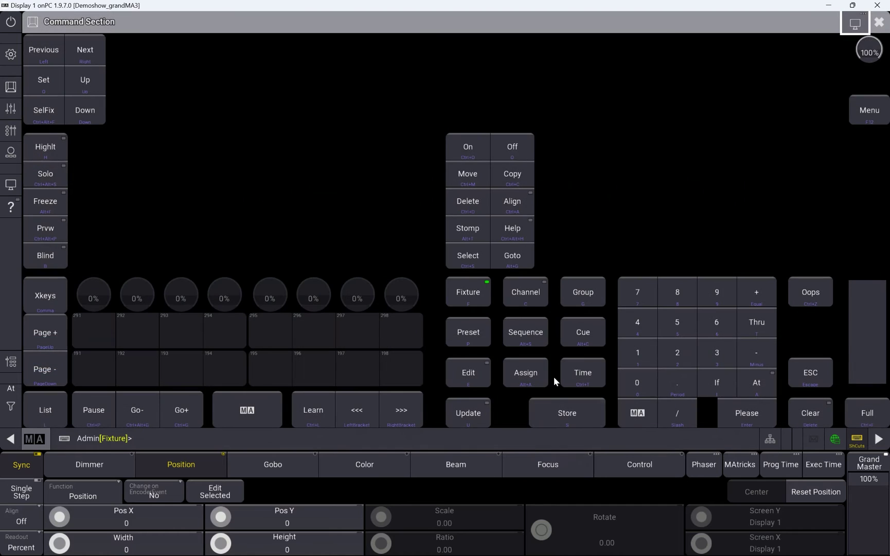
click(528, 379)
click(879, 21)
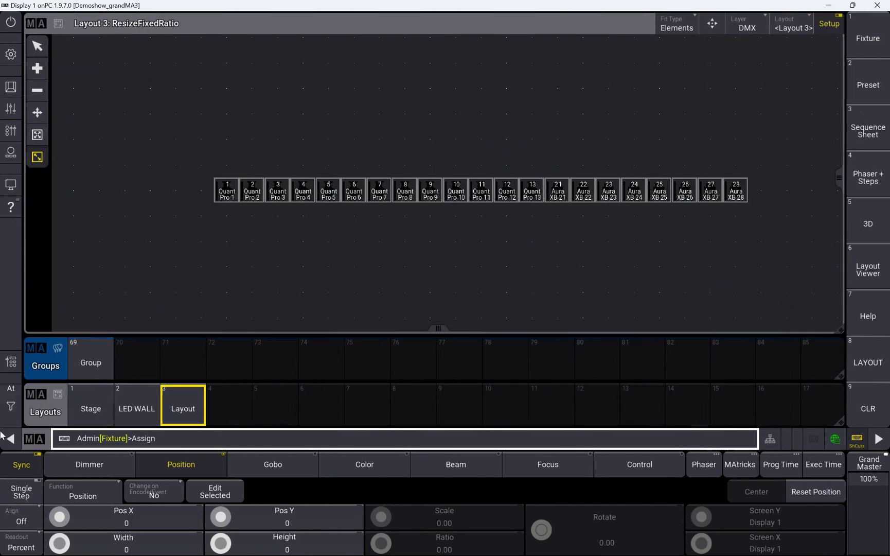
click(92, 362)
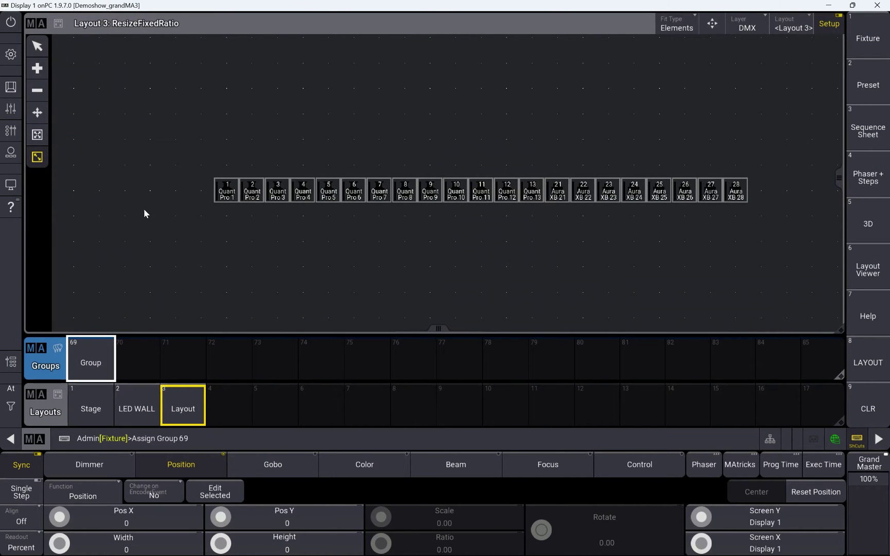
click(149, 189)
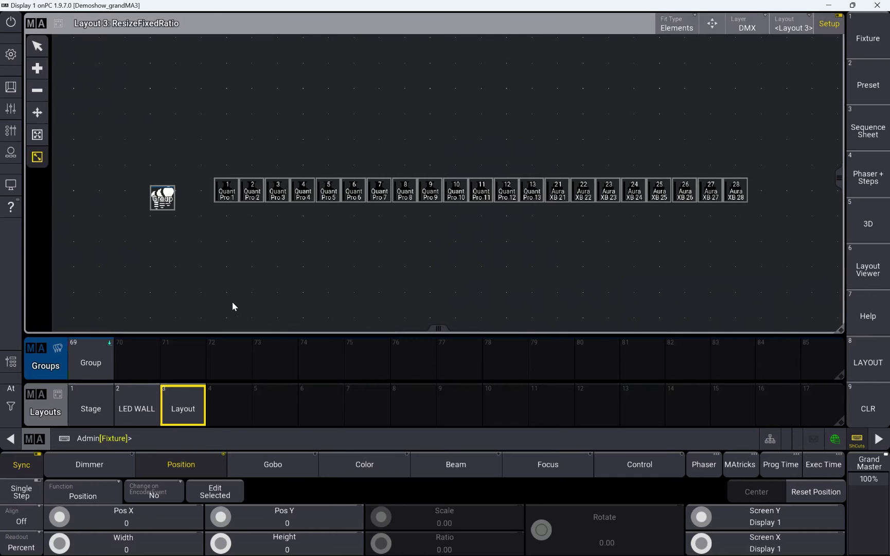
Leave the layout's setup mode, select group 69 to test it on the fixtures, and clear the selection
click(828, 25)
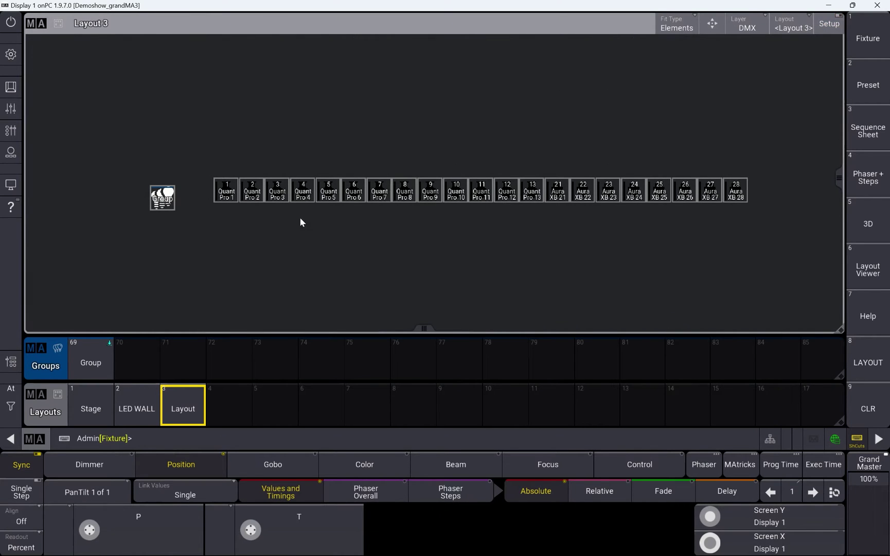
click(99, 364)
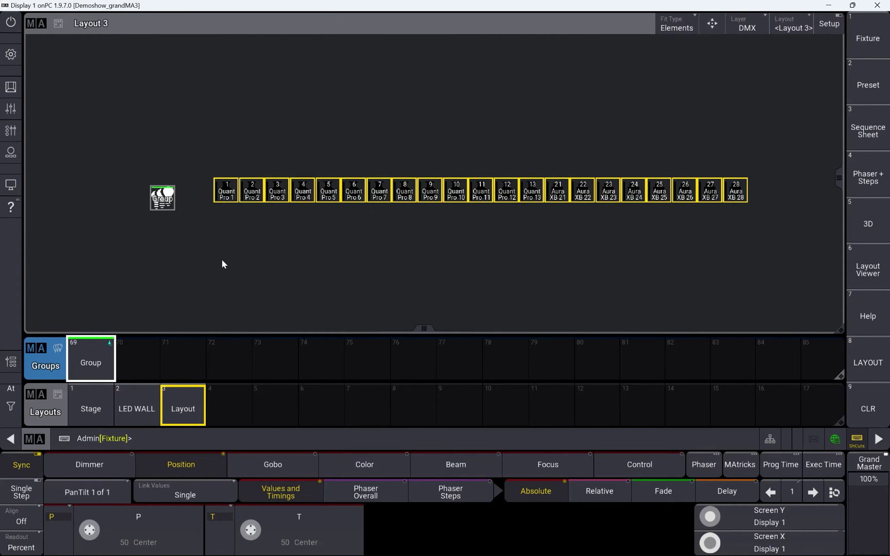
scroll(236, 260, up, 2)
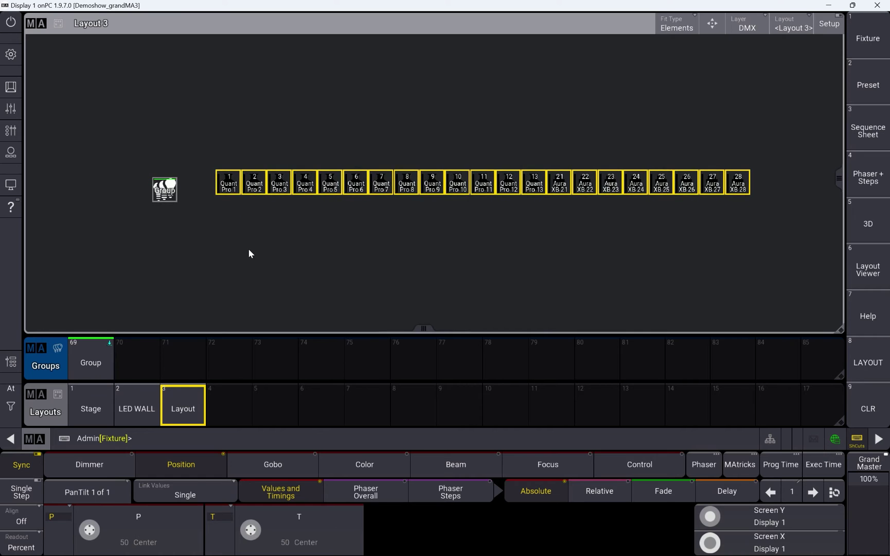
drag(261, 258, 244, 268)
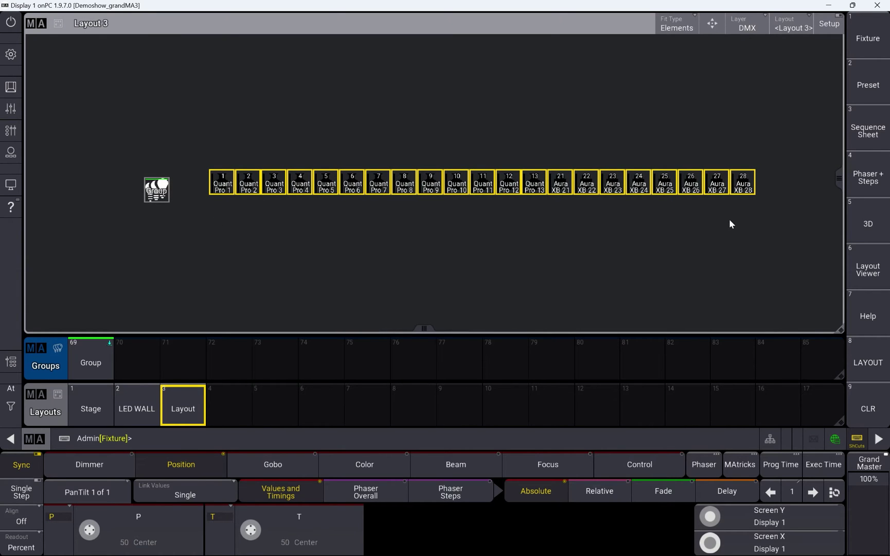
click(678, 227)
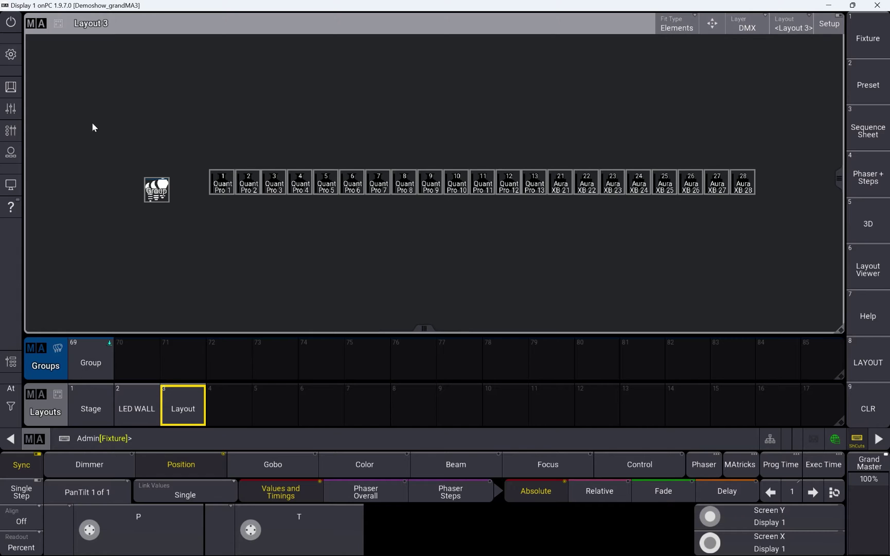
click(10, 86)
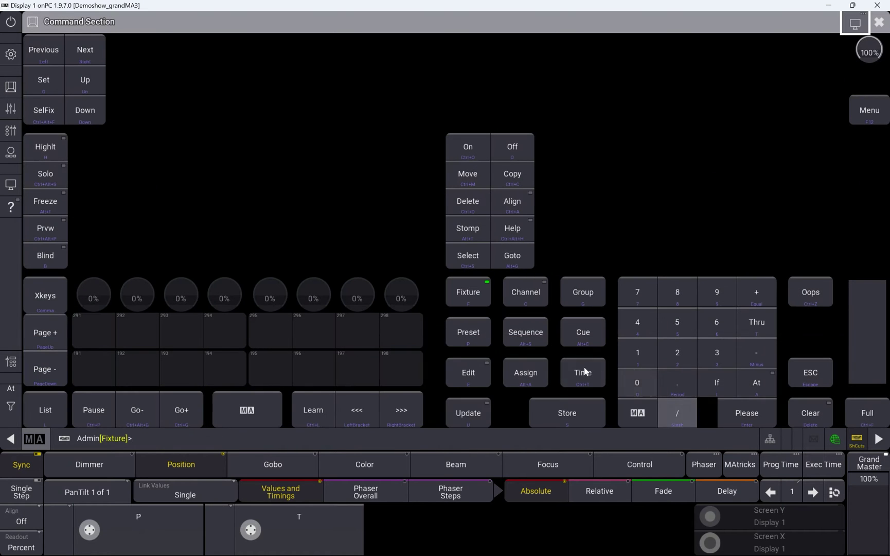
click(529, 373)
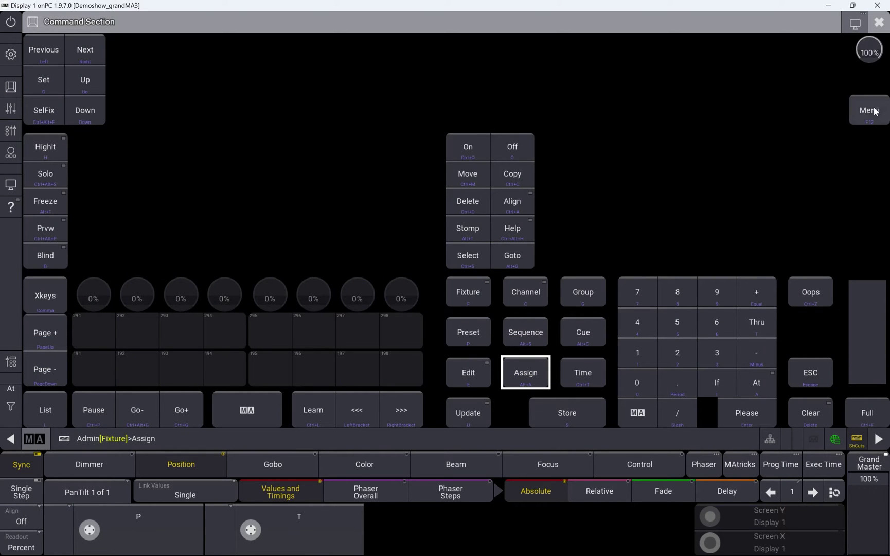
click(879, 21)
click(90, 360)
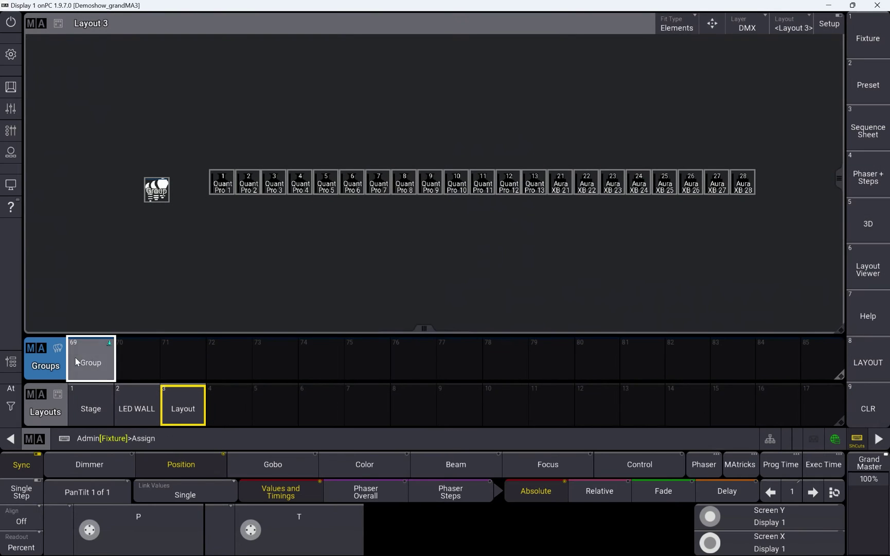
click(204, 452)
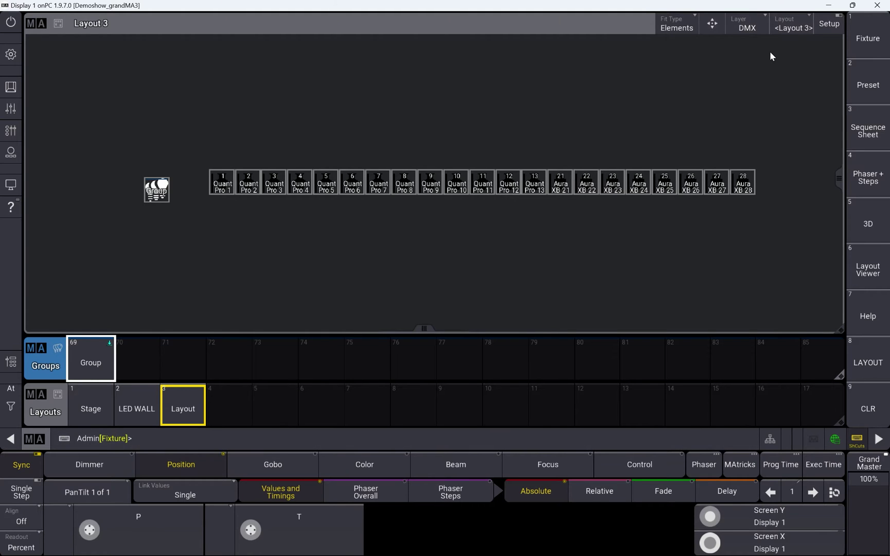
Turn on setup mode for layout 3 and try the Move, Resize and fixed-ratio resize tools before returning to the Select tool
click(838, 24)
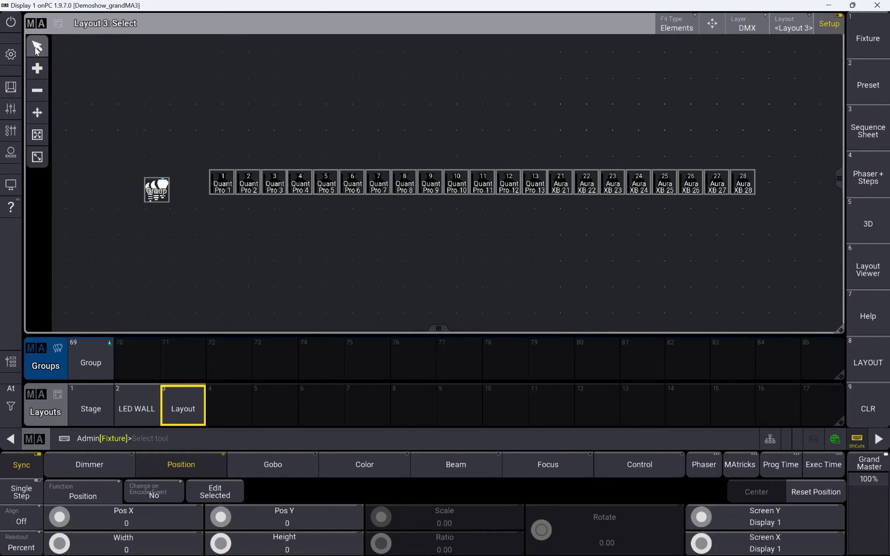
click(44, 113)
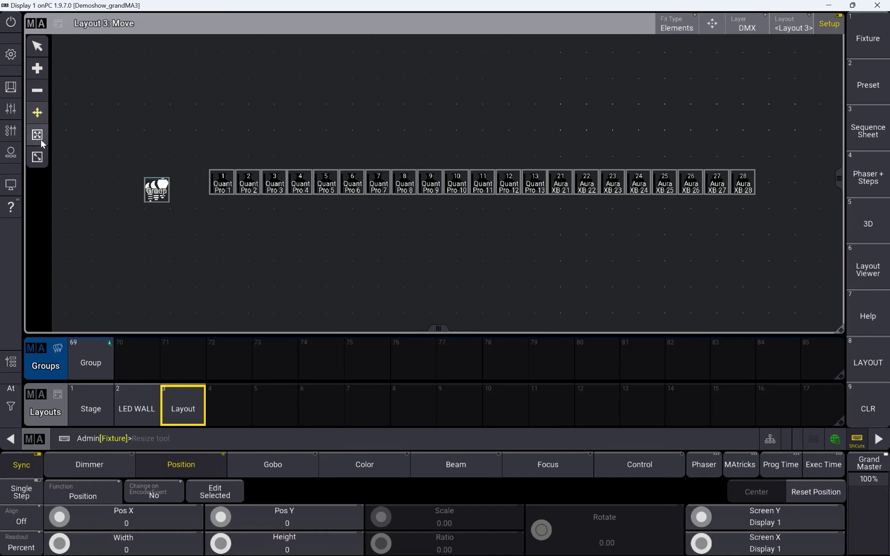
click(39, 138)
click(37, 156)
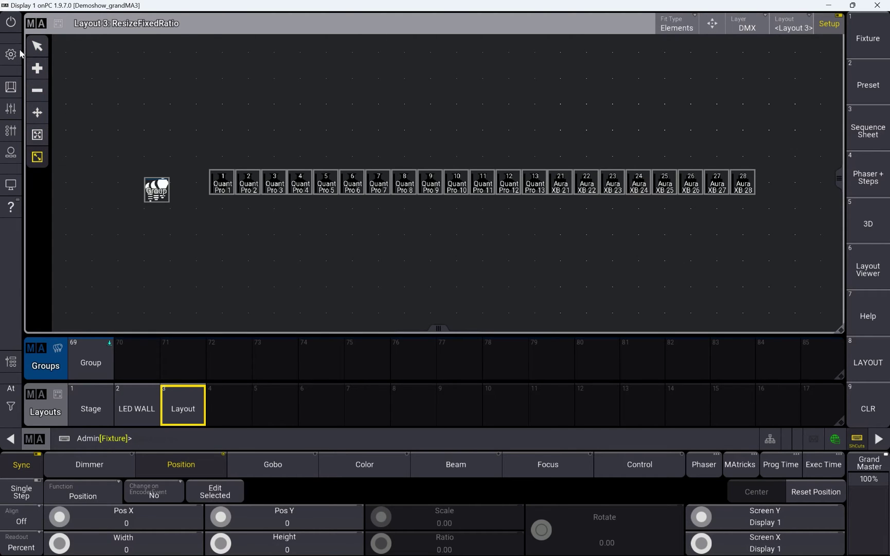
key(Escape)
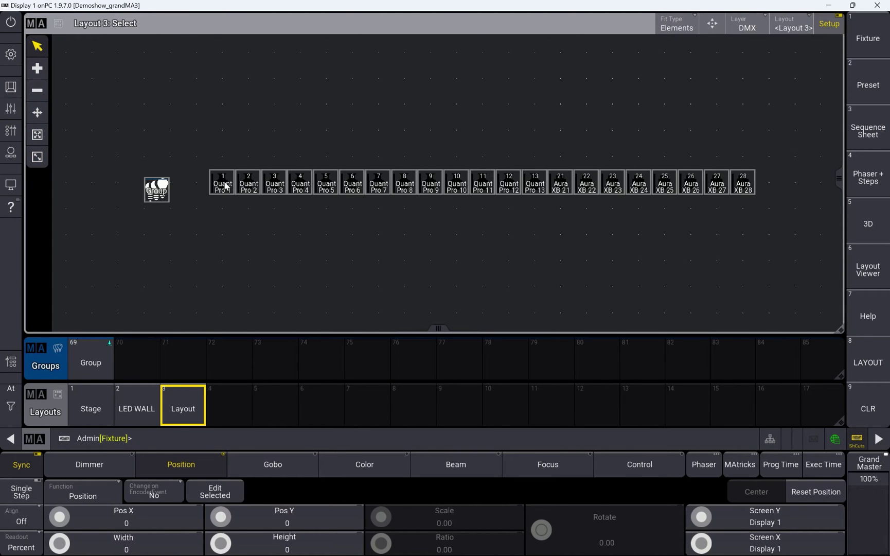
Select single layout elements one after another: Quant Pro 1, 2 and 3, the group, and finally Quant Pro 8
click(225, 185)
click(250, 188)
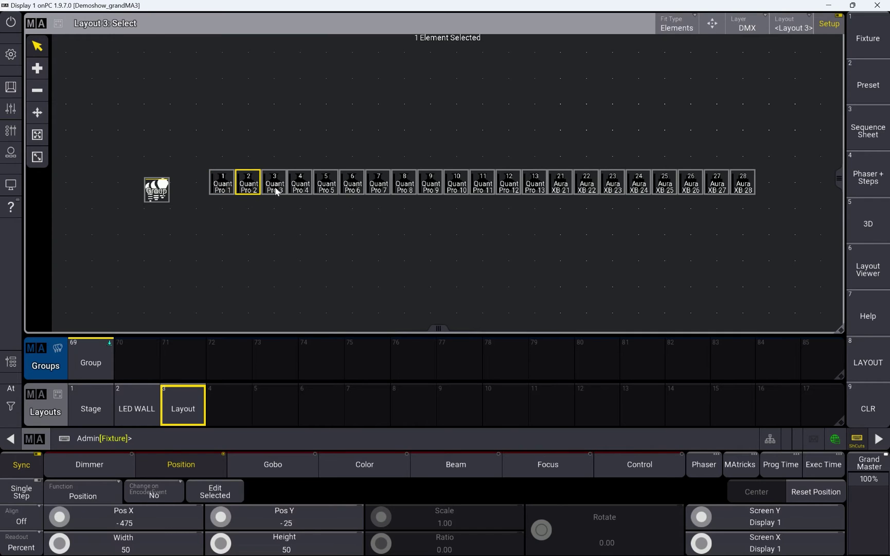
click(275, 190)
click(162, 191)
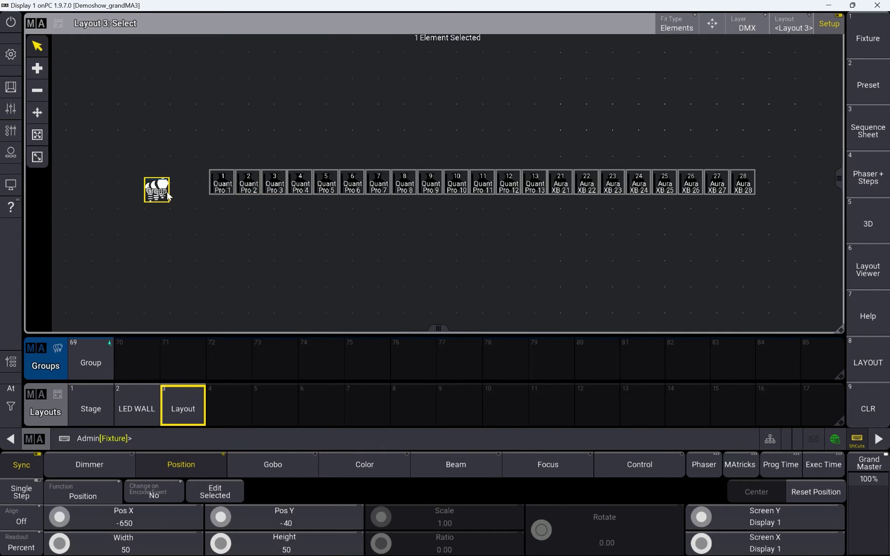
click(404, 184)
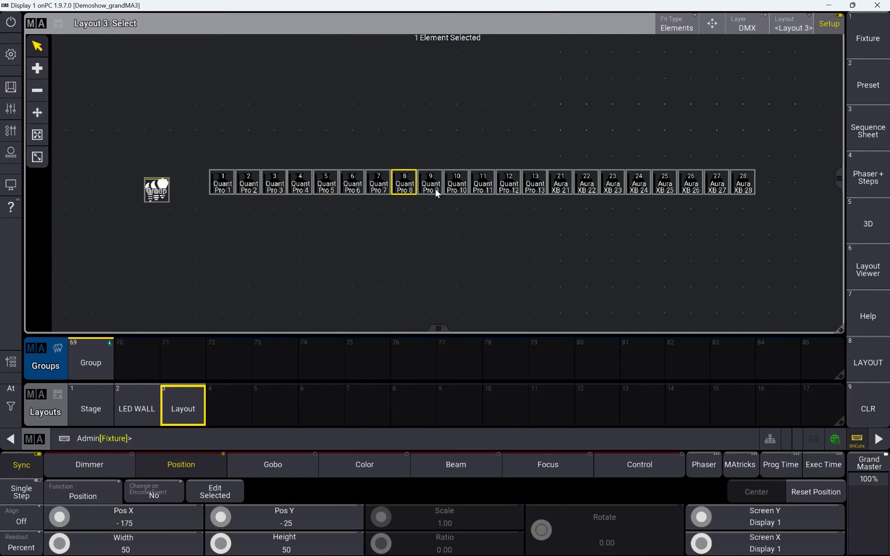
Add four overlapping rectangular elements of different sizes around the fixture row with the Add tool
click(38, 70)
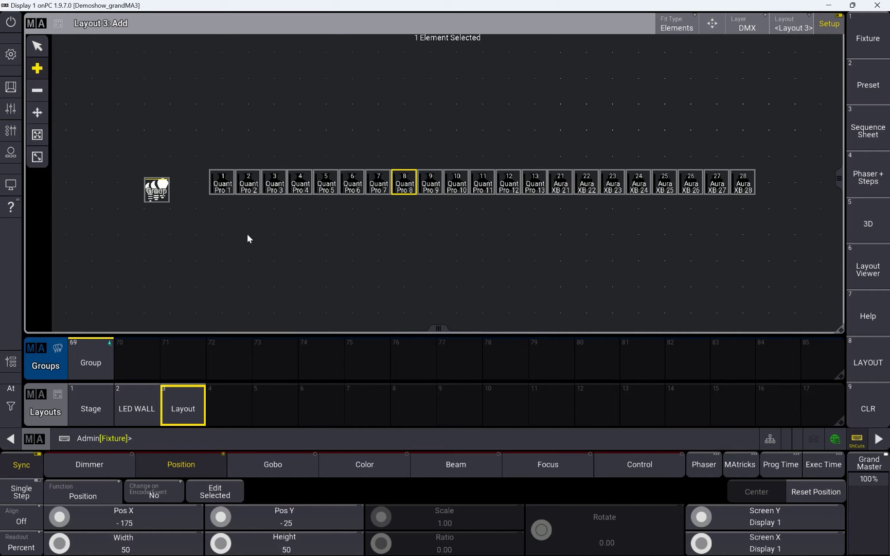
drag(233, 222, 698, 297)
mouse_move(228, 140)
mouse_down()
mouse_move(658, 206)
mouse_move(730, 197)
mouse_move(771, 241)
mouse_up()
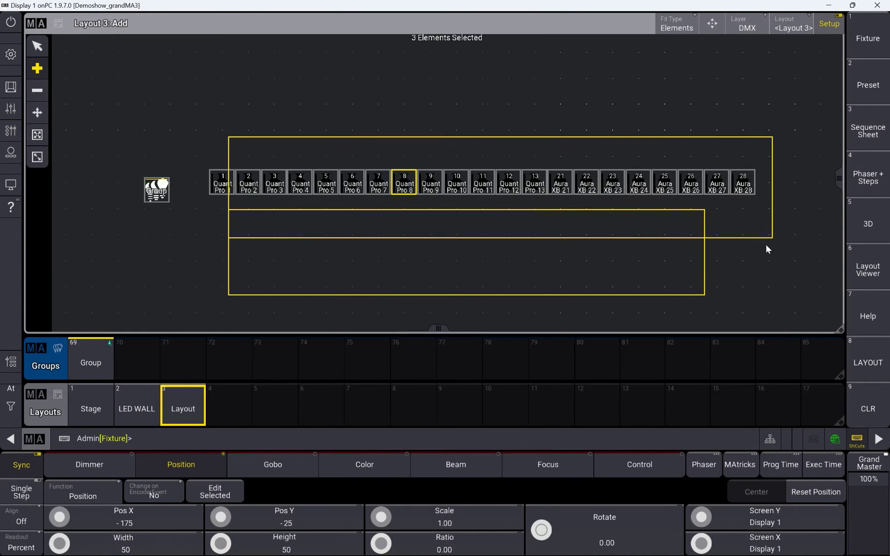
mouse_move(120, 128)
mouse_down()
mouse_move(149, 156)
mouse_move(413, 305)
mouse_up()
mouse_move(328, 80)
mouse_down()
mouse_move(453, 170)
mouse_move(533, 180)
mouse_up()
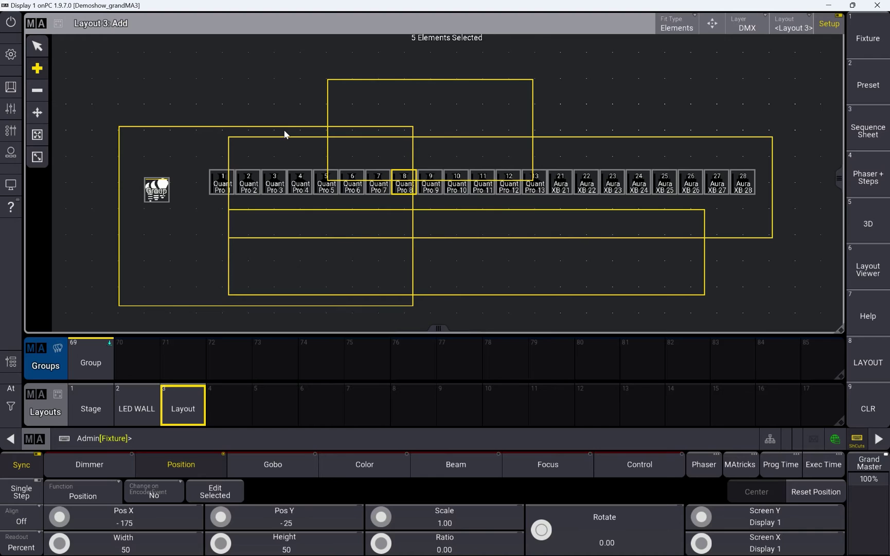
Remove the four added rectangles from the layout with the Delete tool
click(38, 93)
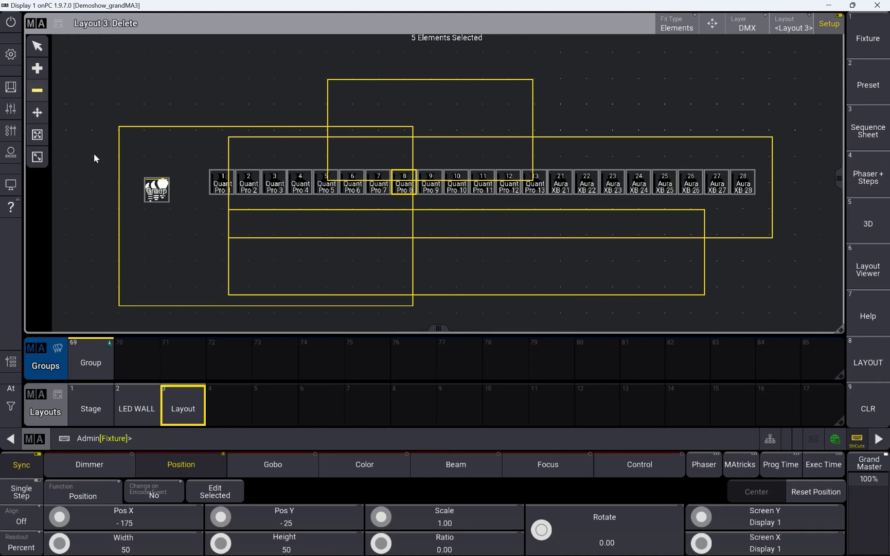
click(489, 112)
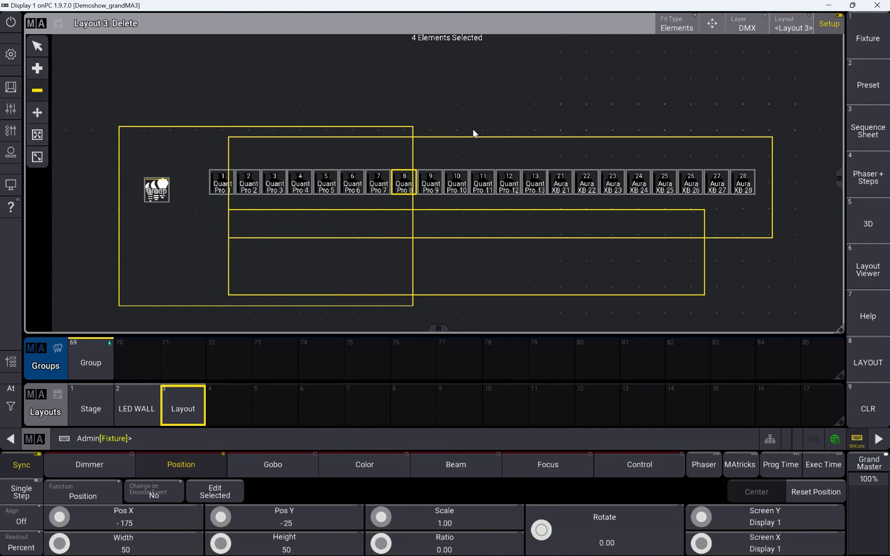
click(661, 190)
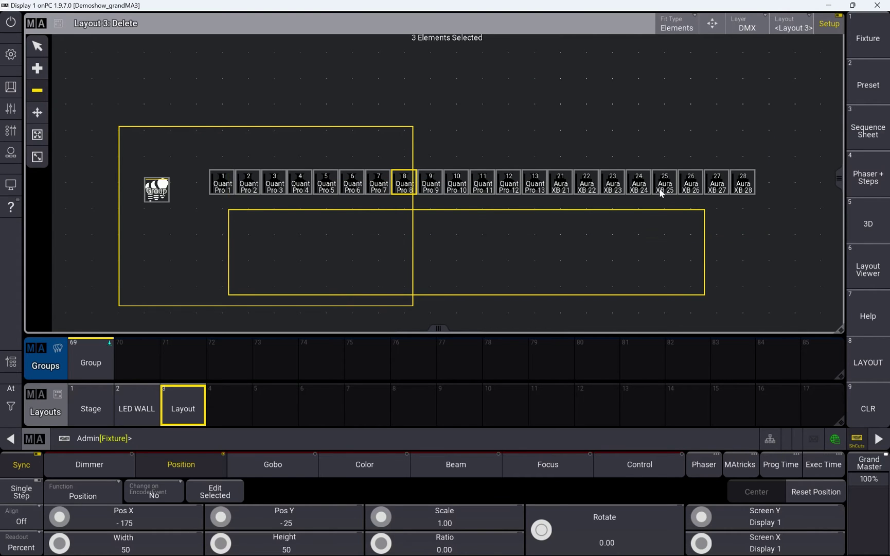
click(605, 255)
click(211, 213)
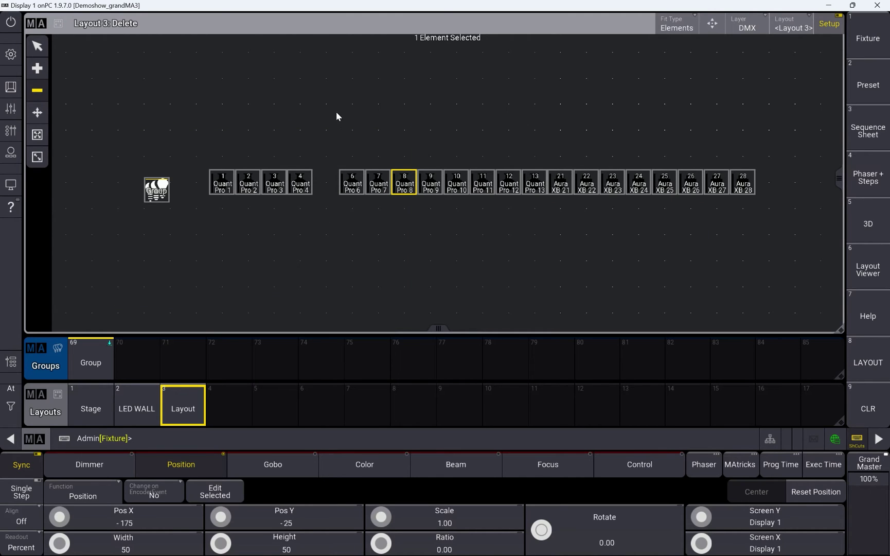
Delete the block from Quant Pro 6 through Aura XB 24 from the layout and undo the fixture deletion
drag(333, 117, 641, 278)
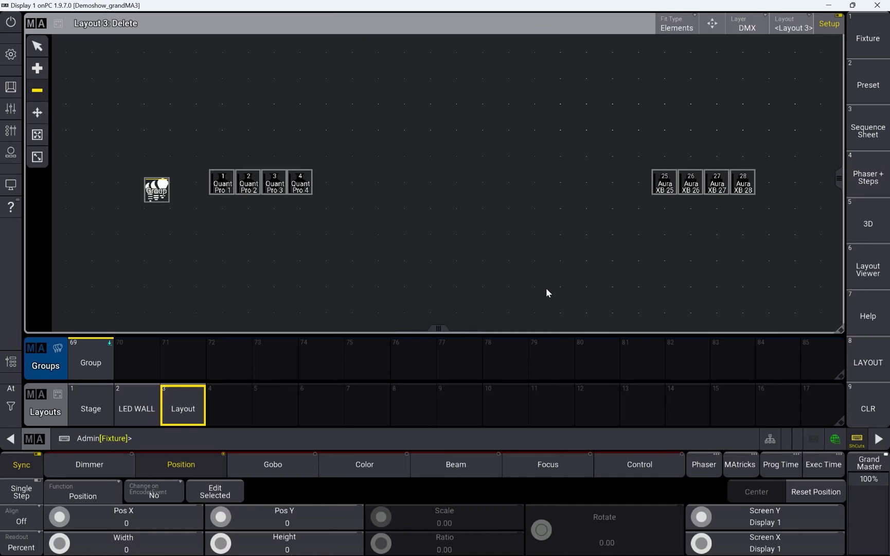
key(ctrl+z)
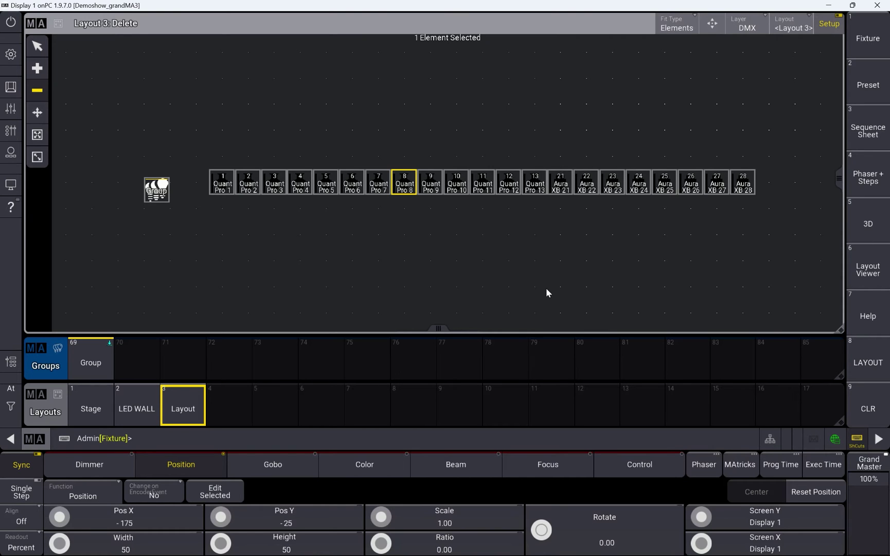
Leave the layout setup, clear the fixture selection and try the Delete command on Quant Pro 12 in the row
click(829, 24)
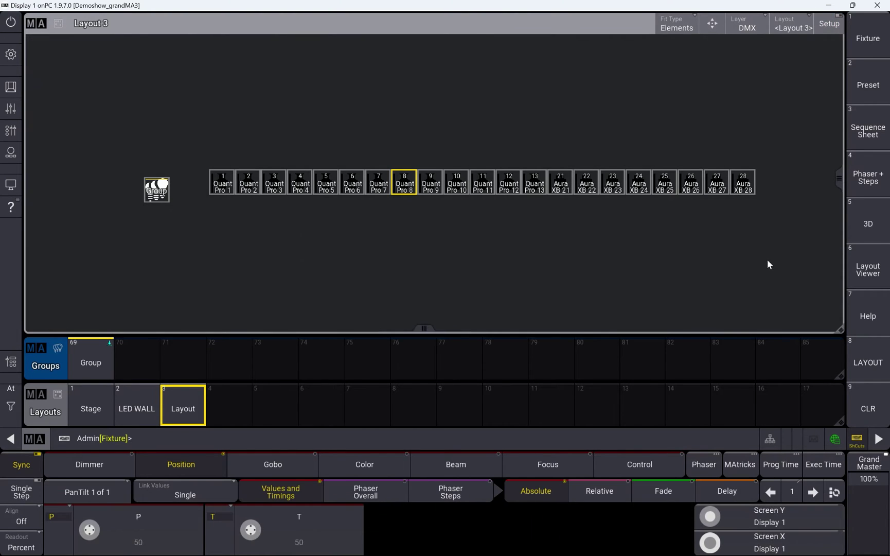
key(Escape)
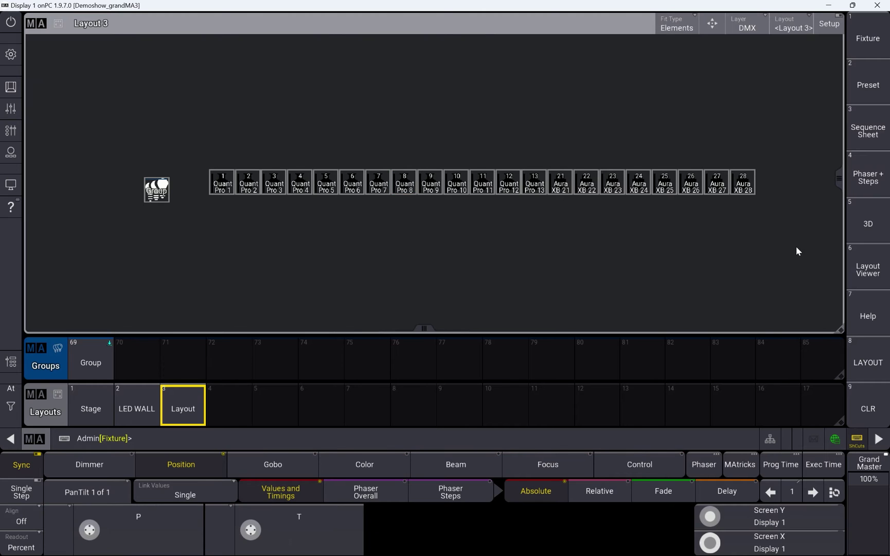
click(10, 87)
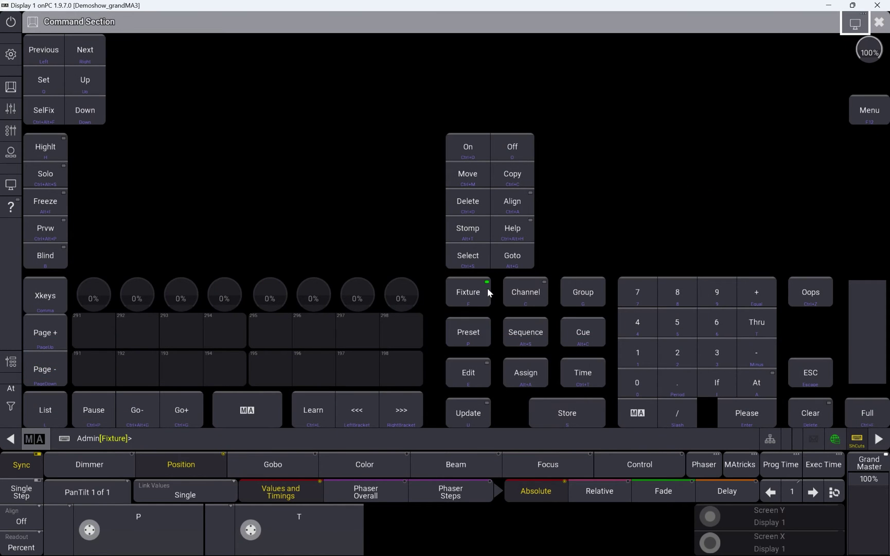
key(ctrl+d)
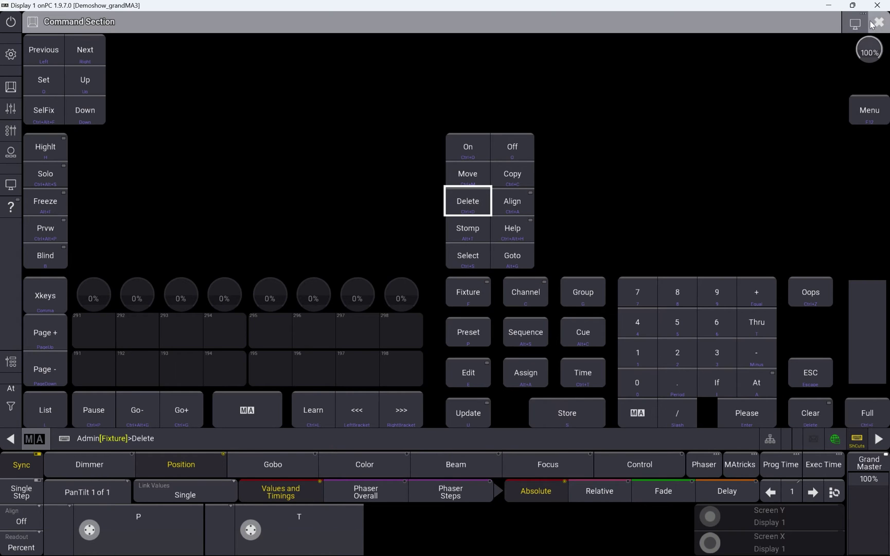
click(875, 23)
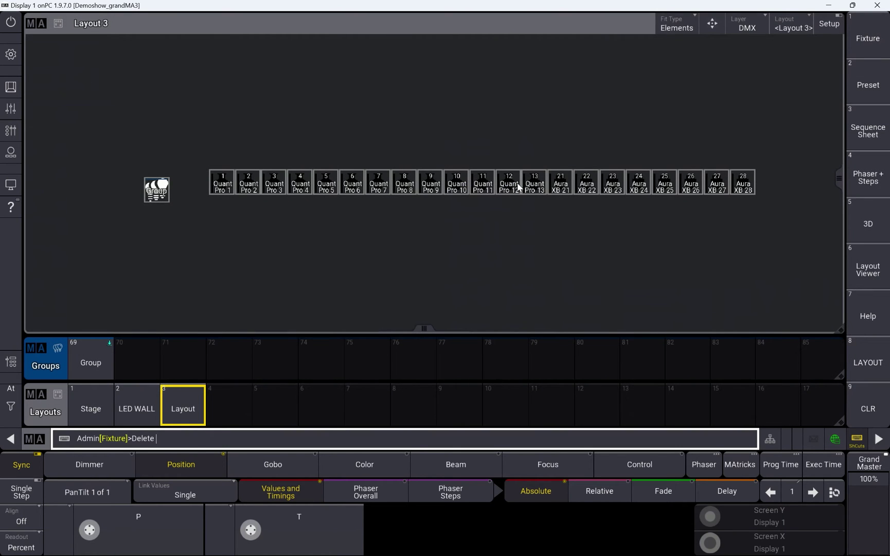
click(509, 190)
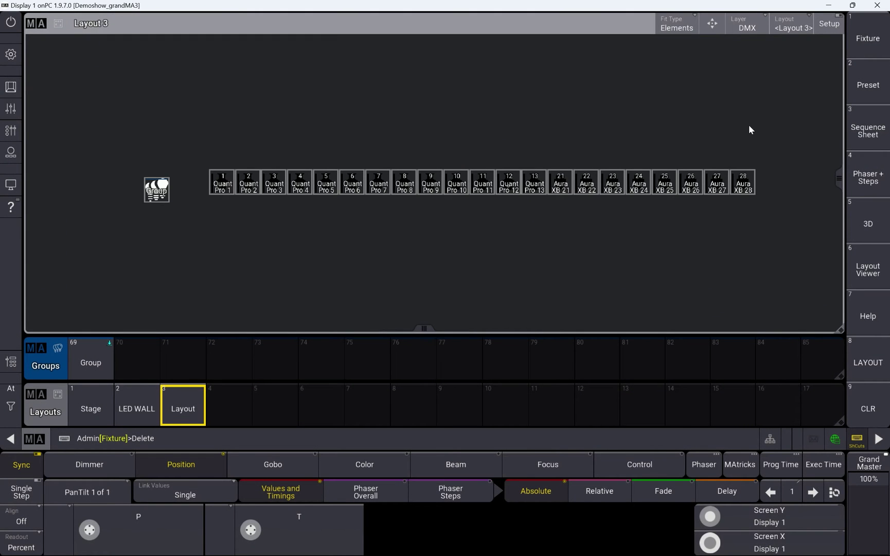
Return to the layout setup, remove Quant Pro 1 from the layout and undo the removal
click(829, 24)
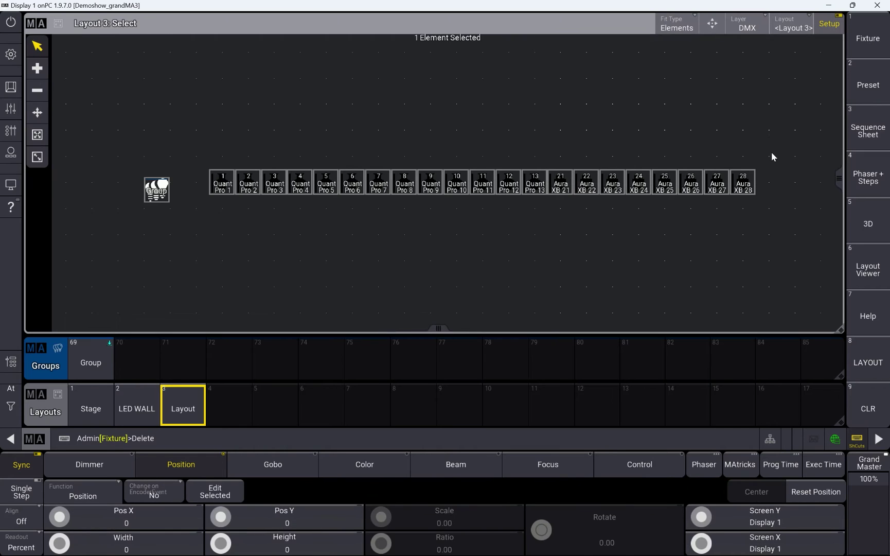
click(40, 111)
click(227, 184)
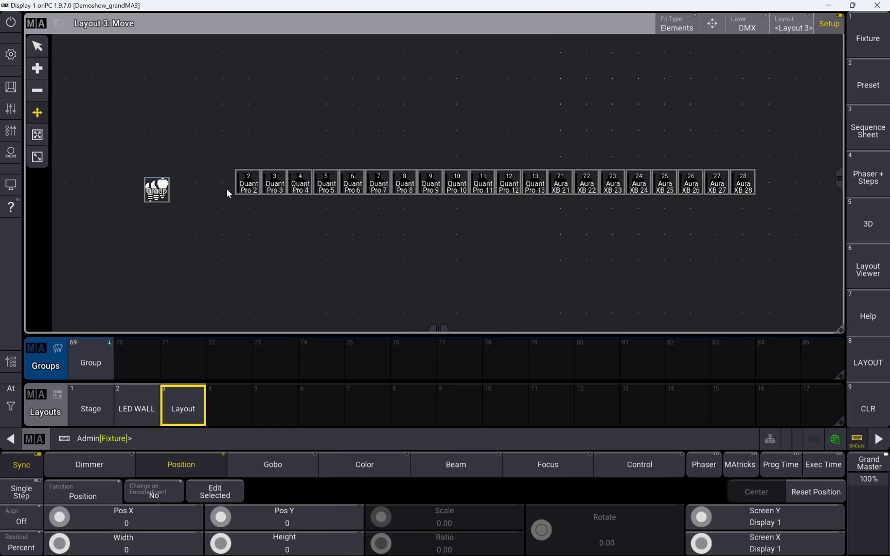
key(BackSpace)
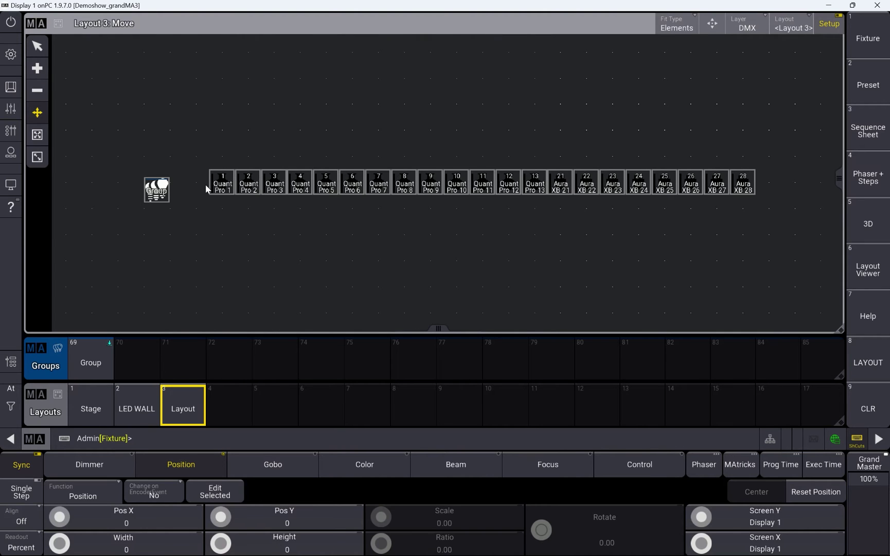
Move Quant Pro 1 and Quant Pro 3 individually below the fixture row with the Move tool and undo the moves
click(41, 112)
drag(233, 179, 284, 220)
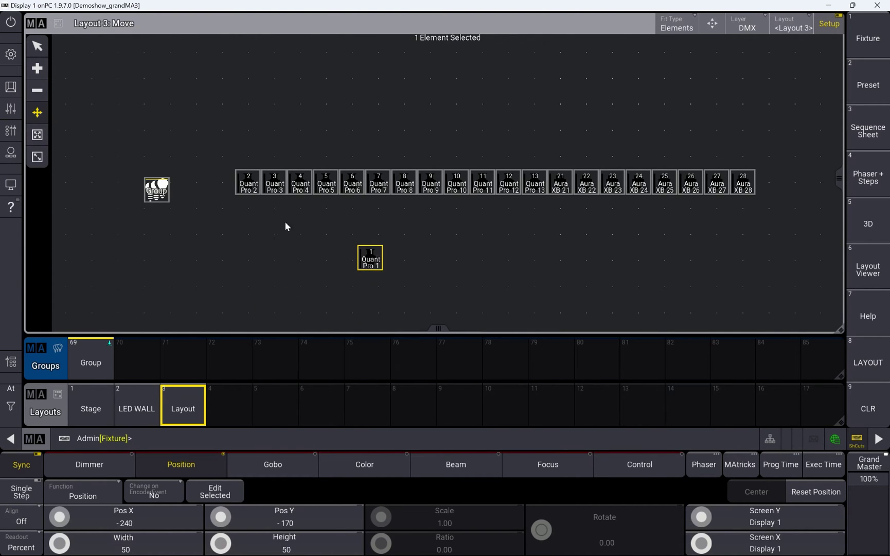
drag(274, 183, 489, 284)
key(BackSpace)
key(BackSpace)
key(BackSpace)
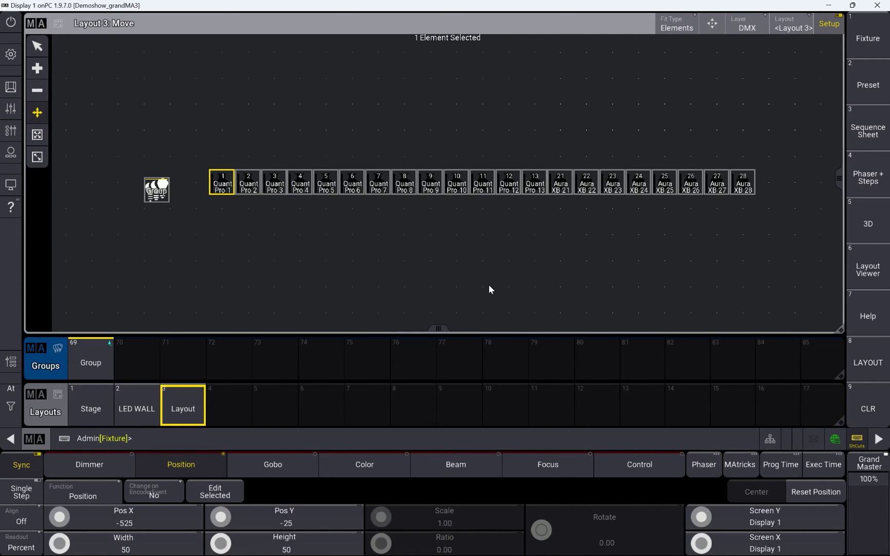
Select the block from Quant Pro 8 through Aura XB 28, move it around below the row and return it to its place
drag(399, 150, 788, 225)
drag(521, 192, 549, 293)
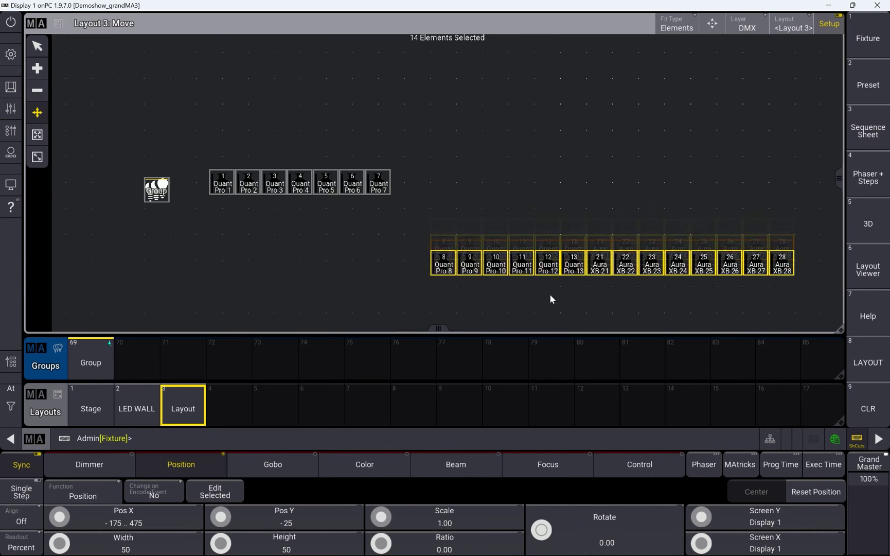
drag(675, 215, 523, 236)
Try free resizing of Quant Pro 1 to about 133 by 285 and fixed-ratio resizing, restoring its original size
click(38, 158)
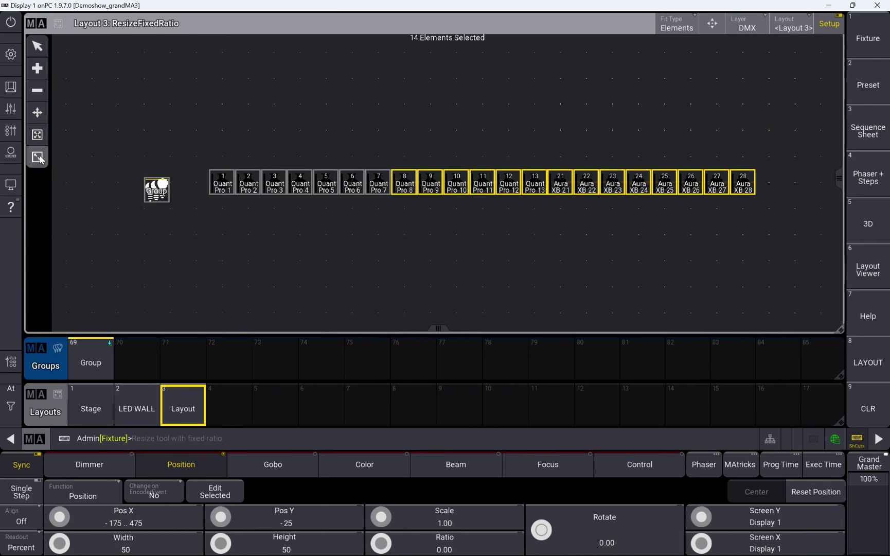
click(37, 135)
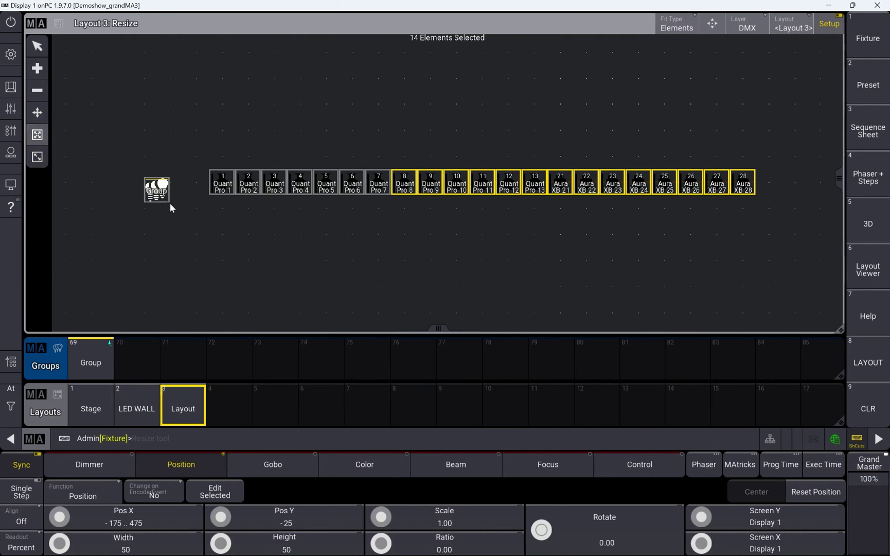
click(217, 192)
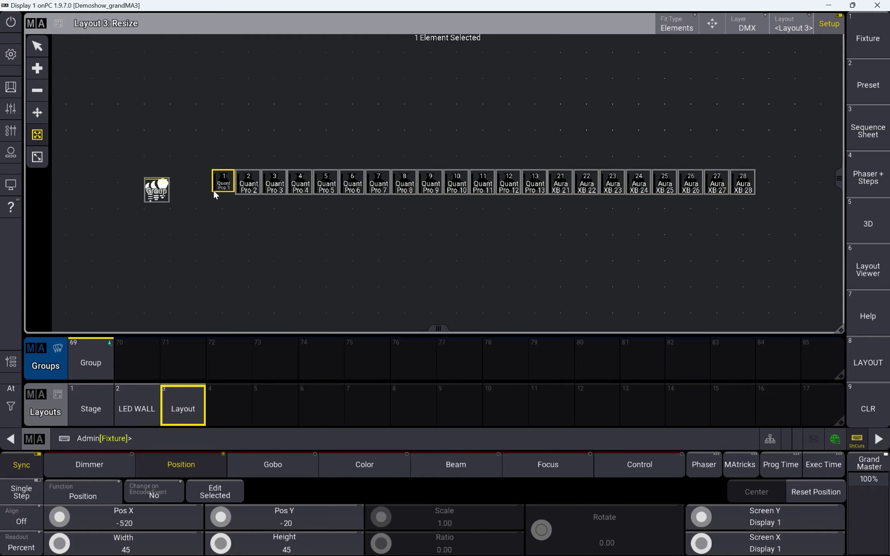
drag(213, 189, 321, 88)
drag(372, 339, 273, 310)
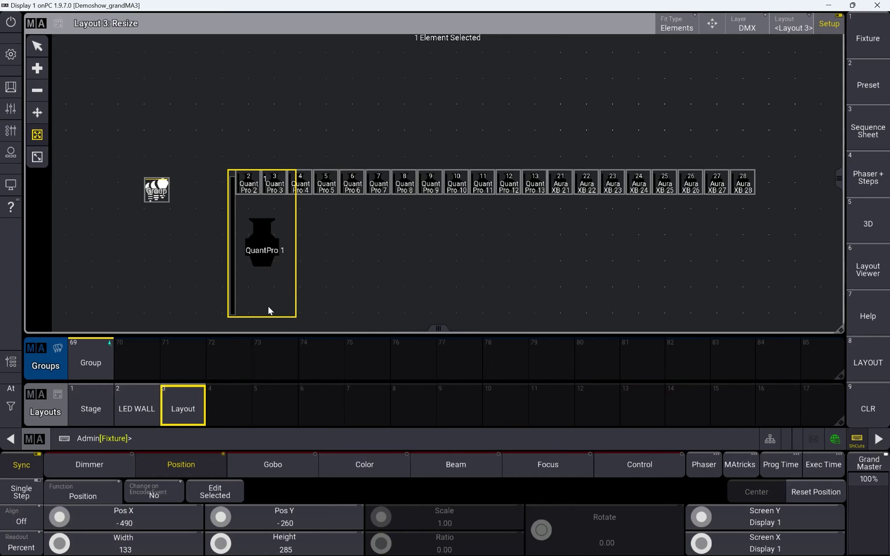
key(Escape)
click(37, 157)
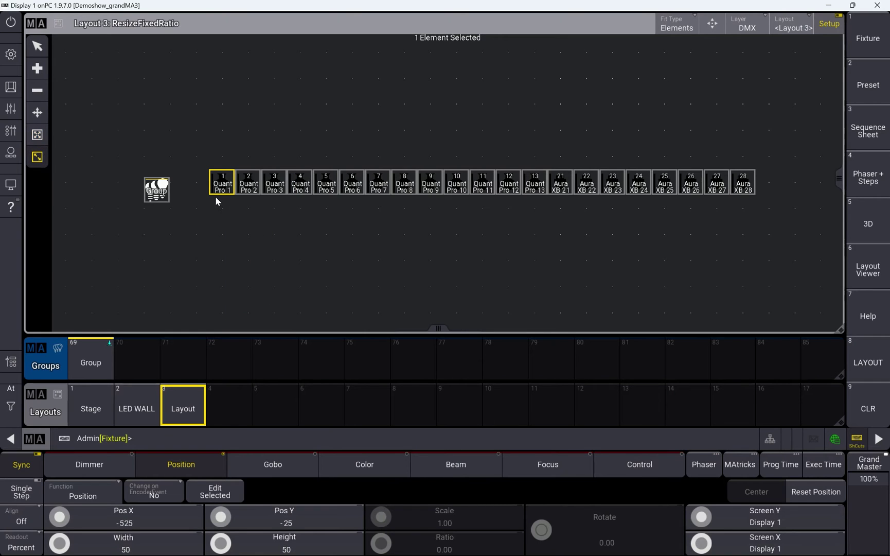
drag(211, 192, 190, 176)
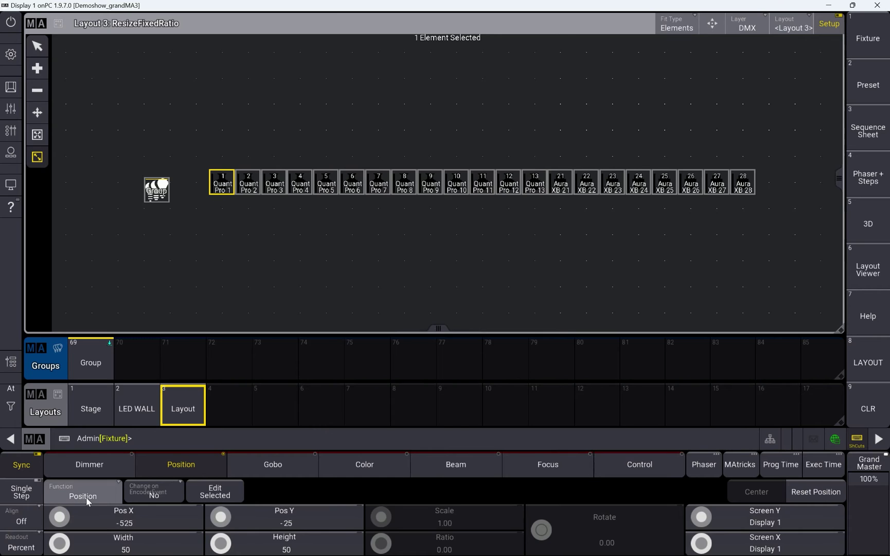
Switch the function to Arrangement, select the whole fixture row and preview the Grid, Circle, Camera and Line layout types
click(104, 496)
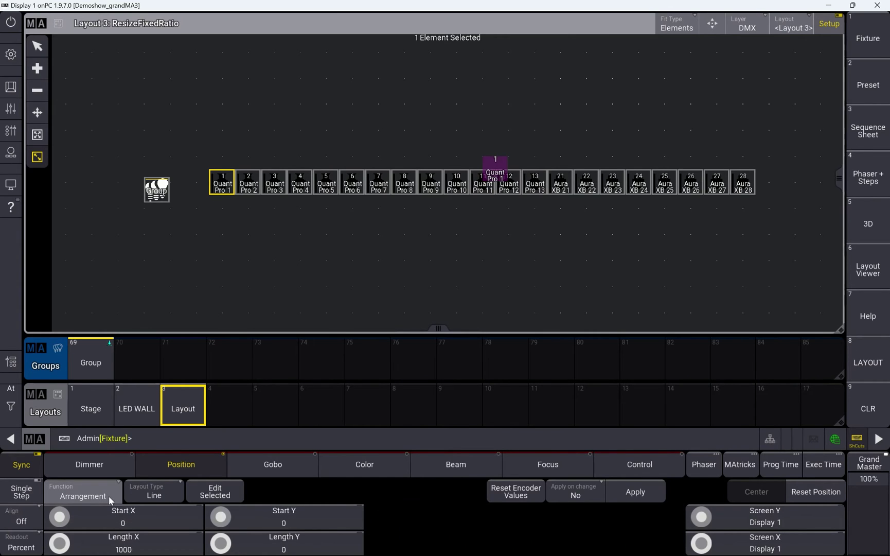
drag(173, 135, 793, 215)
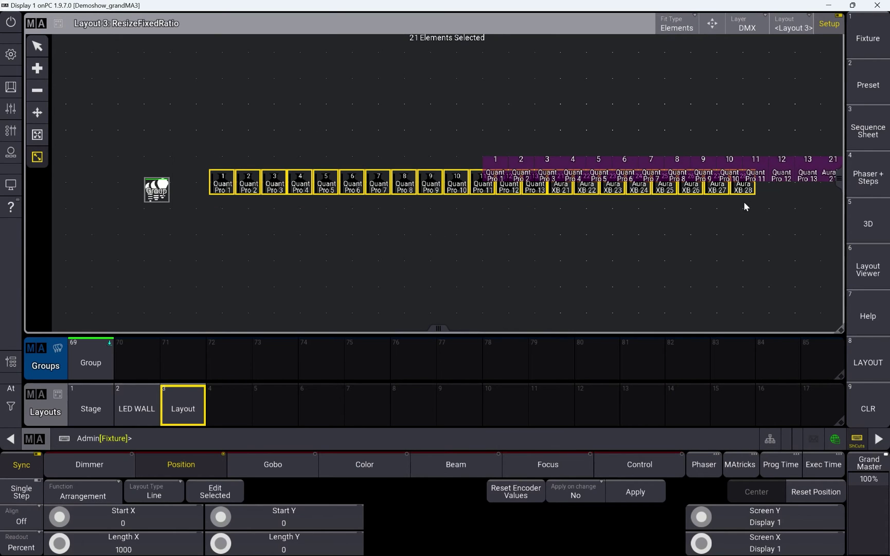
click(153, 495)
click(153, 496)
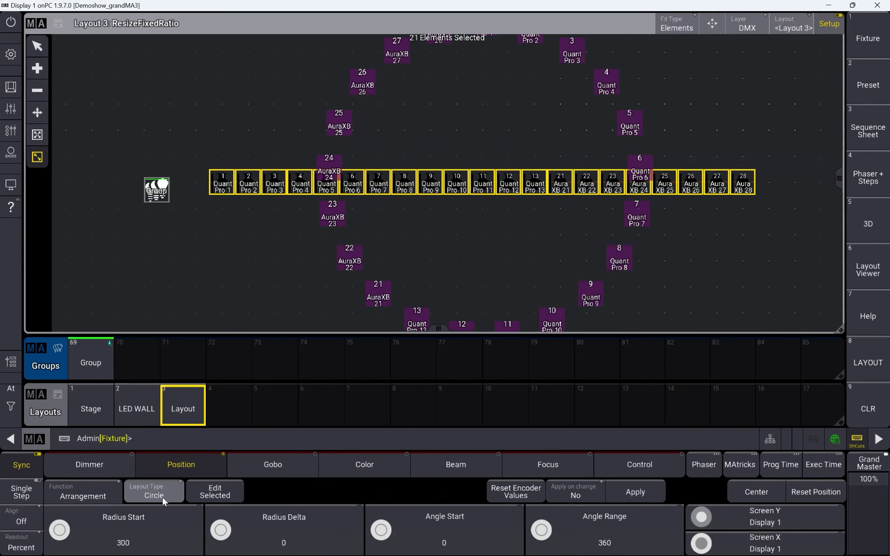
click(153, 496)
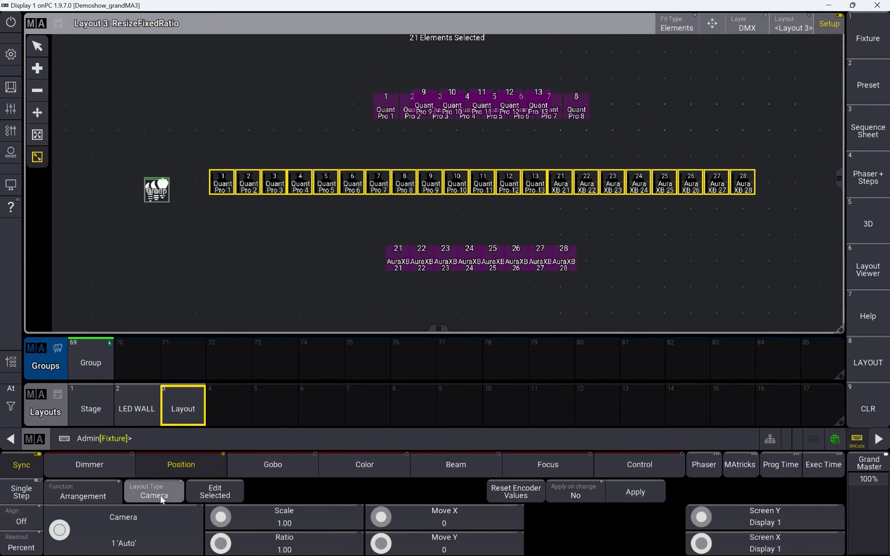
click(163, 500)
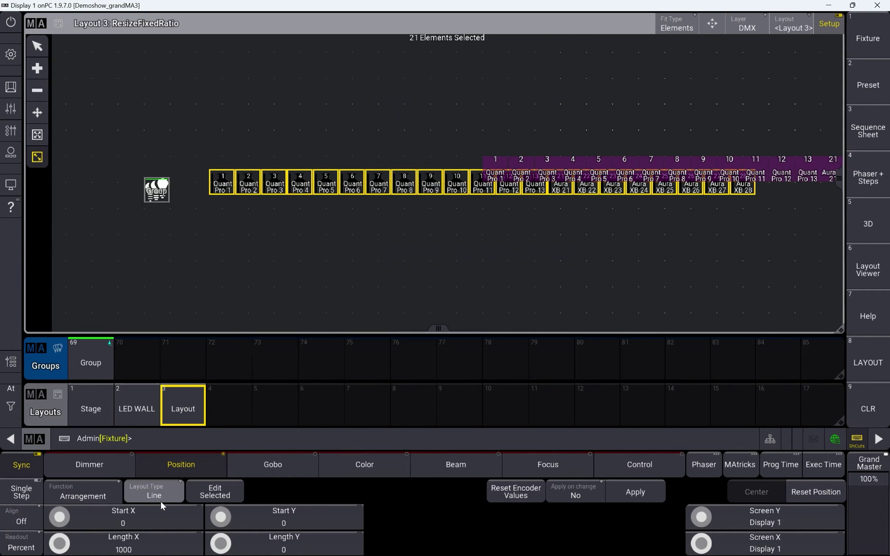
Cycle through the arrangement layout types once more and settle on Grid
click(160, 501)
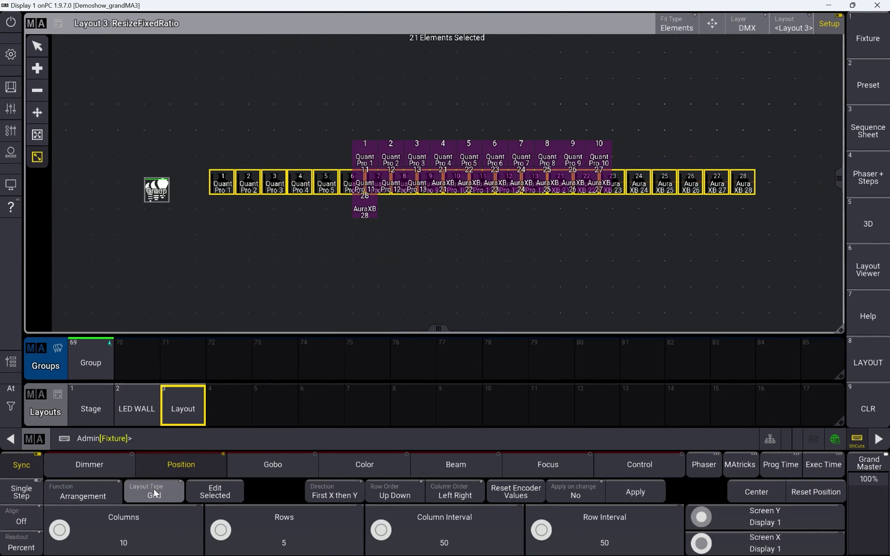
click(154, 493)
click(148, 497)
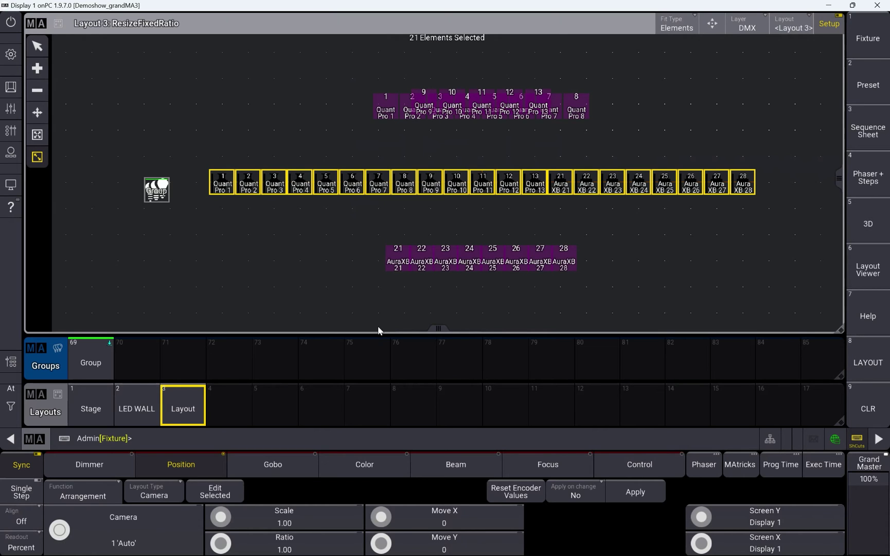
click(174, 494)
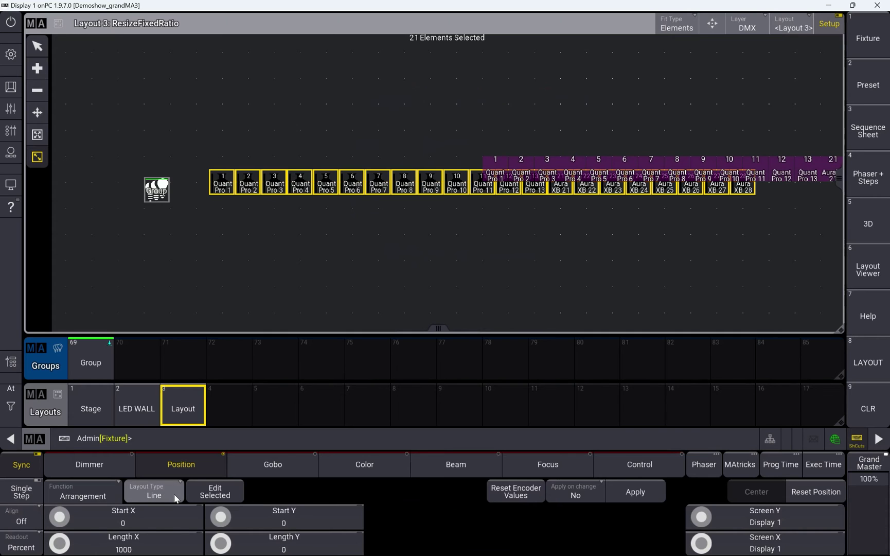
click(174, 494)
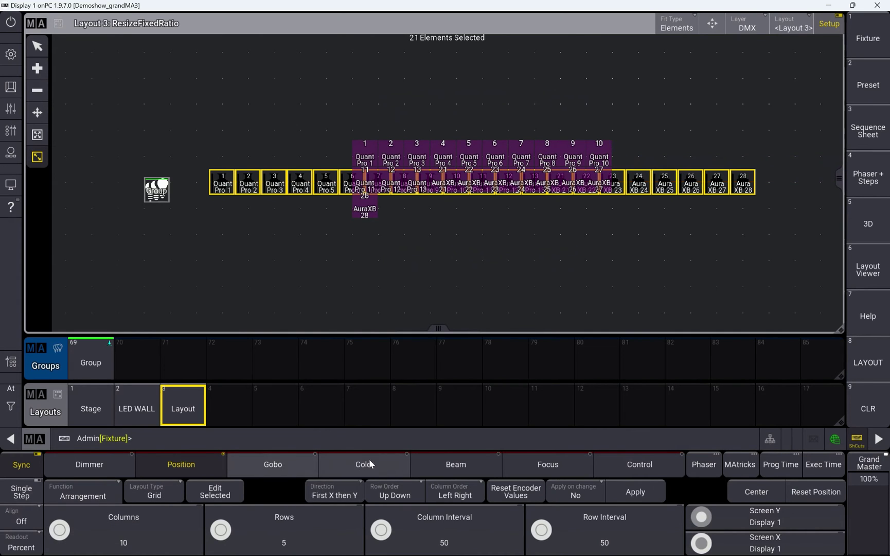
Set the grid arrangement's column count to 2, 3, 4, 5, 6 and 7 in turn
click(151, 532)
text(2)
key(Return)
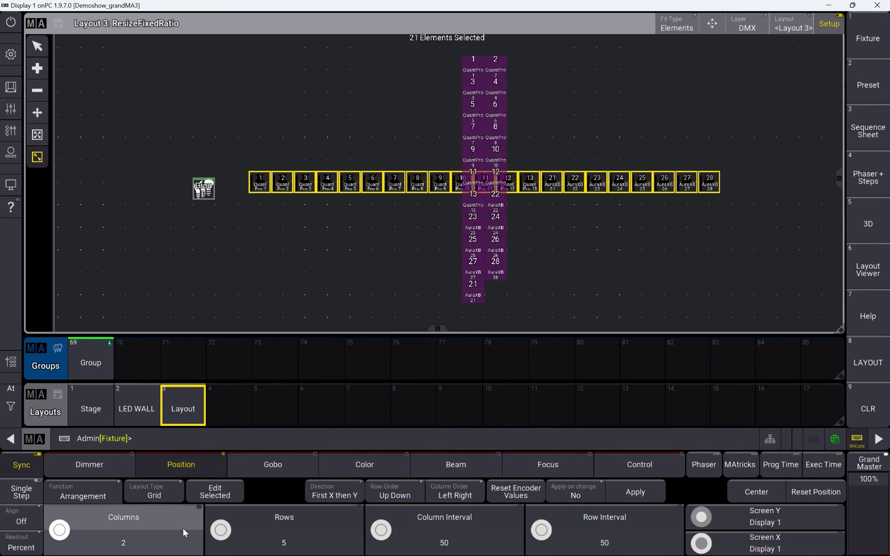
click(160, 546)
text(3)
key(Return)
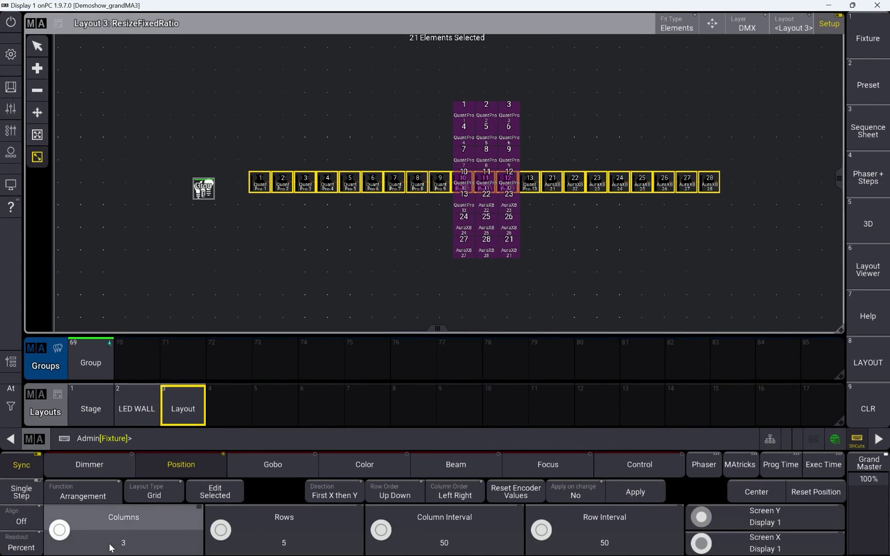
click(125, 543)
text(4)
key(Return)
click(125, 544)
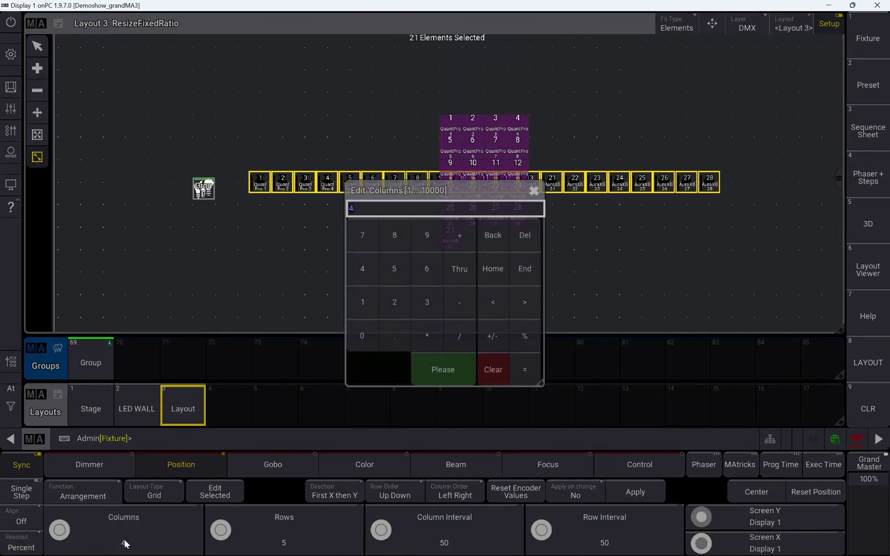
text(5)
key(Return)
click(125, 544)
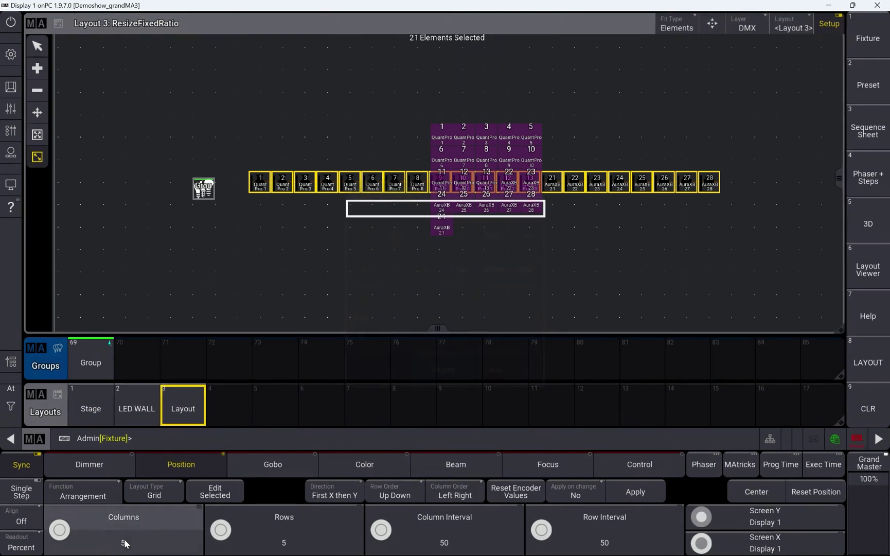
text(6)
key(Return)
click(125, 544)
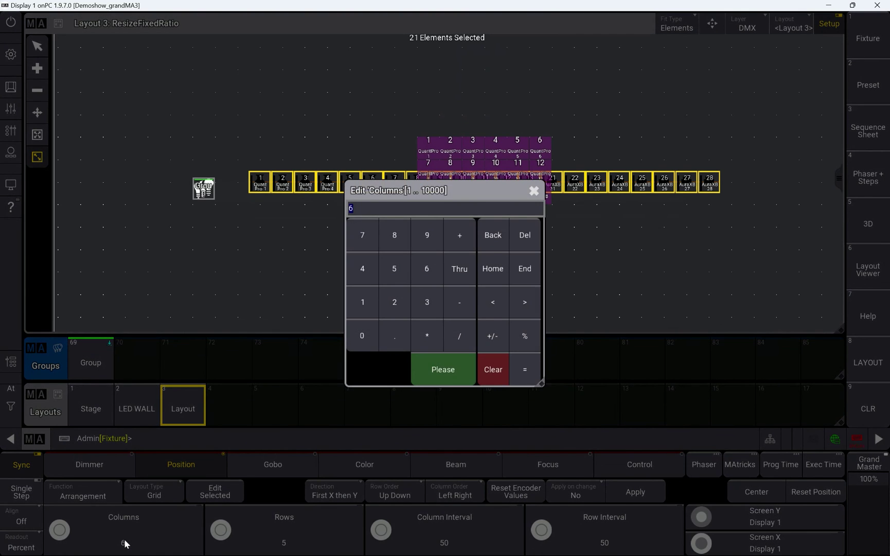
text(7)
key(Return)
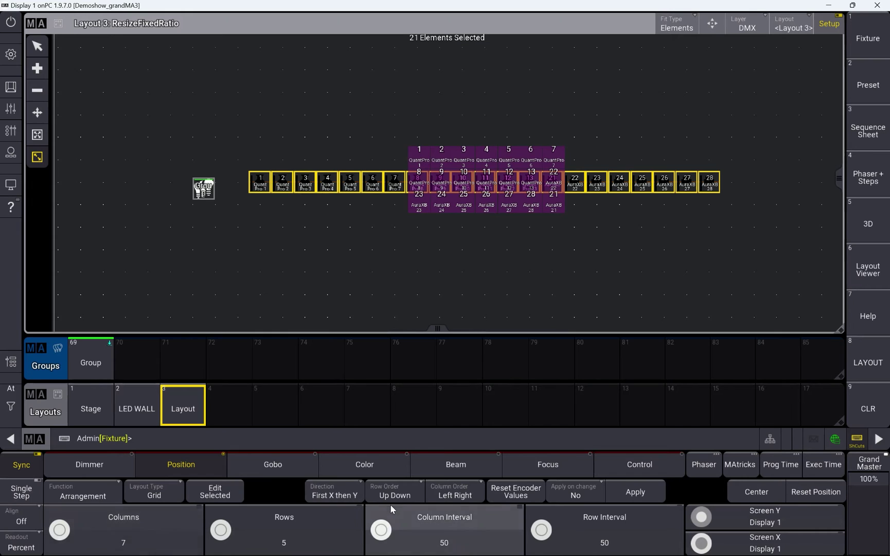
Change the grid direction to First Y then X and set the column count to 6
click(346, 496)
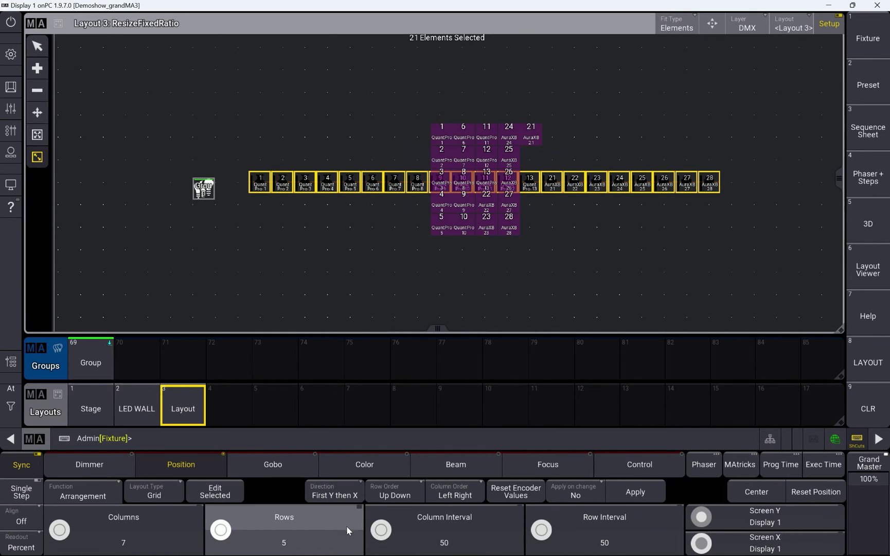
click(140, 517)
text(5)
key(Return)
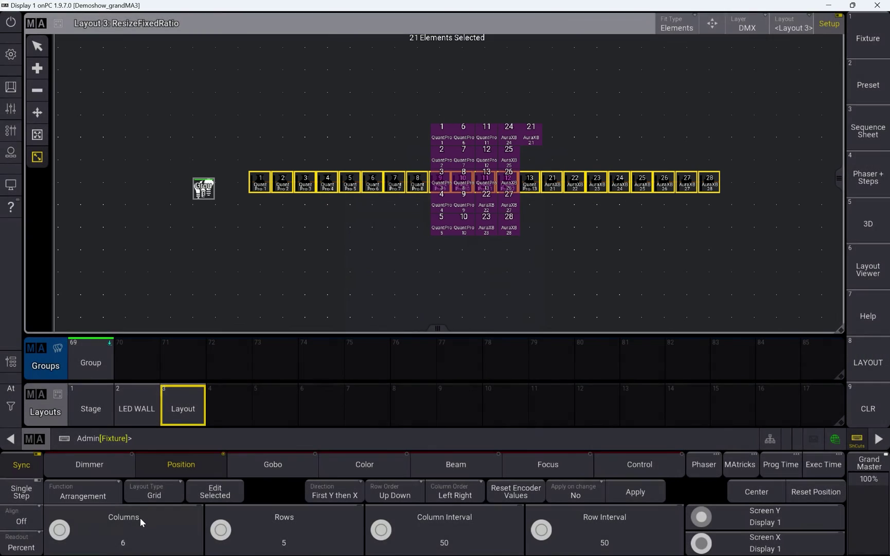
Set the grid arrangement's column count to 5, 4 and 3 in turn
click(140, 517)
key(Return)
click(140, 518)
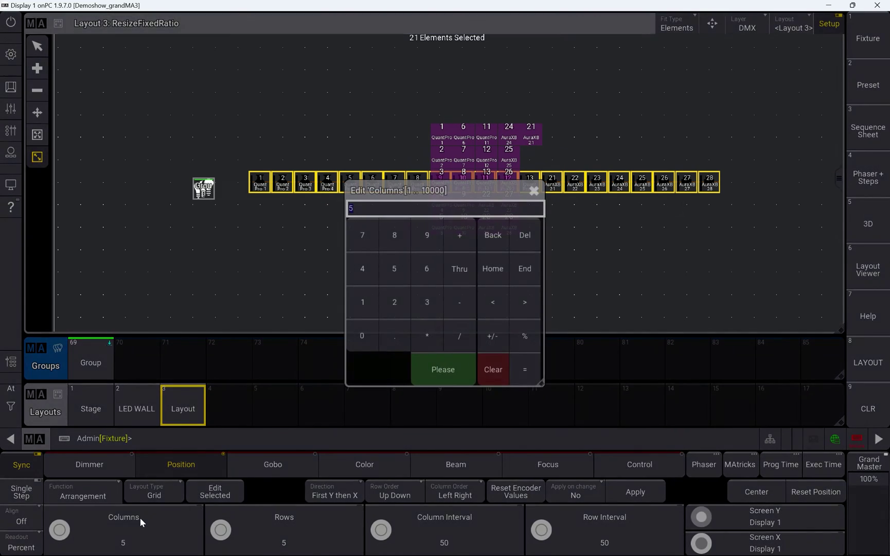
text(4)
key(Return)
click(140, 518)
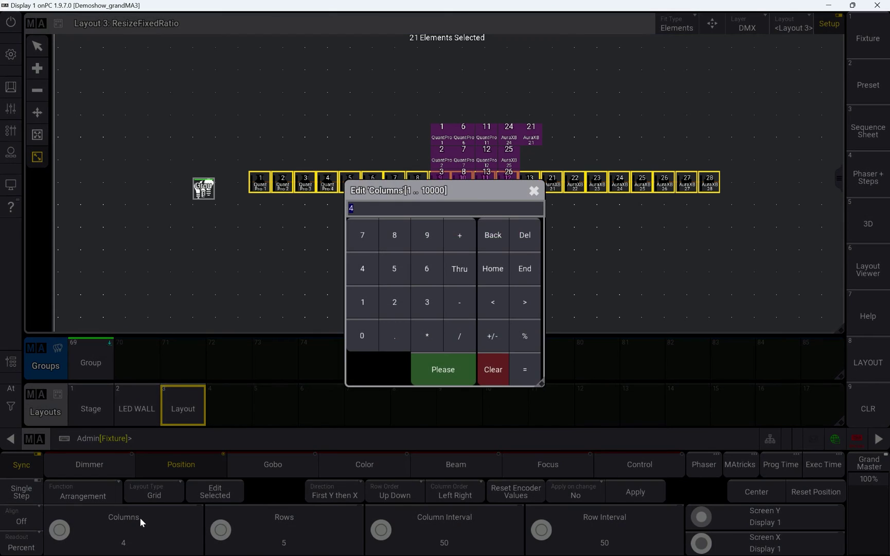
text(3)
key(Return)
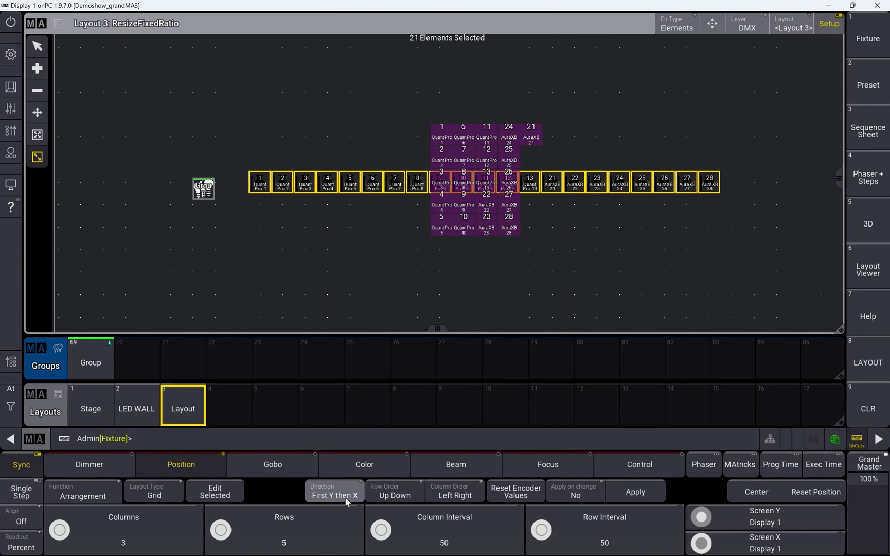
Set the grid's row count to 6, then adjust the column interval to 380 and the row interval to -40
click(329, 536)
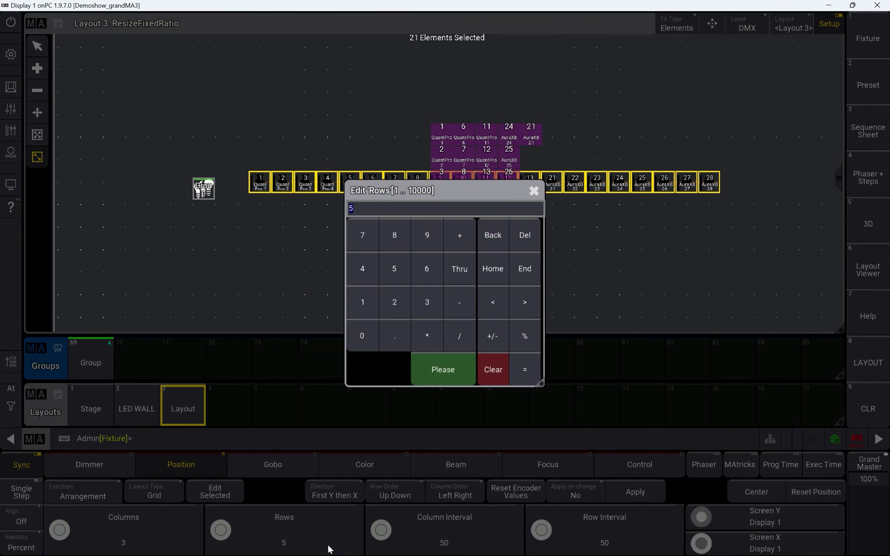
text(6)
key(Return)
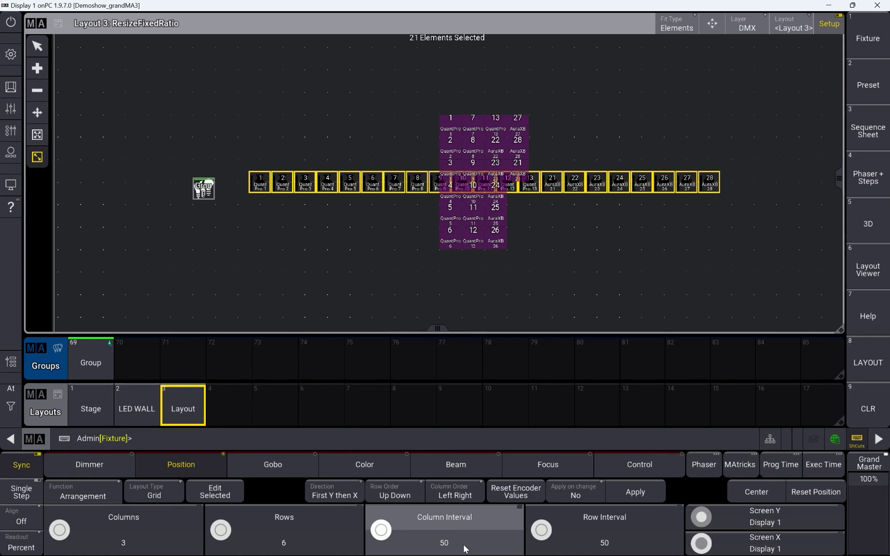
drag(387, 535, 391, 554)
drag(541, 530, 561, 549)
Change the grid direction to First X then Y and set the column count to 7
click(334, 491)
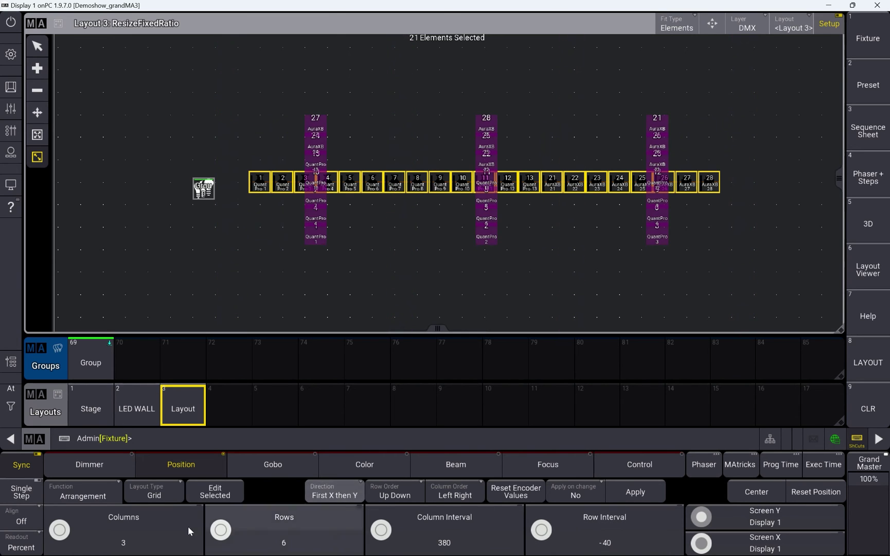
click(127, 525)
text(7)
key(Return)
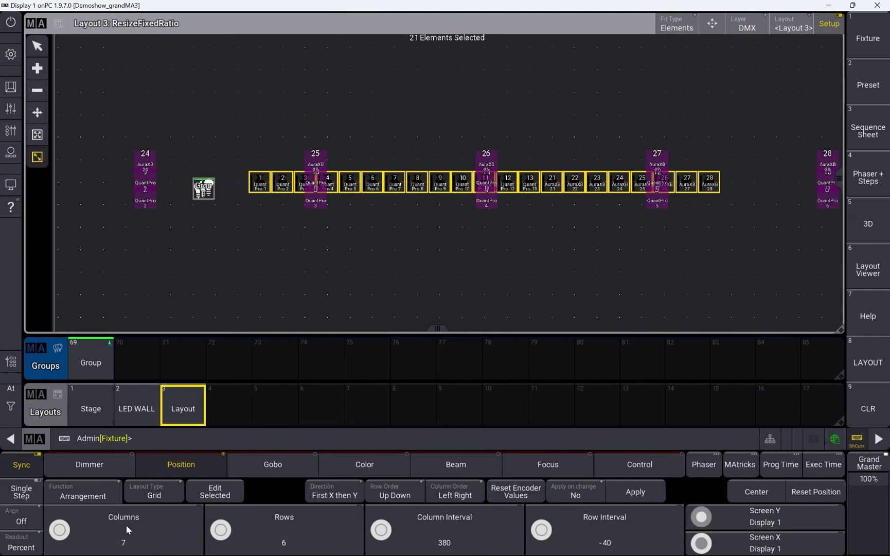
Set both the column interval and the row interval of the grid to 140
click(469, 545)
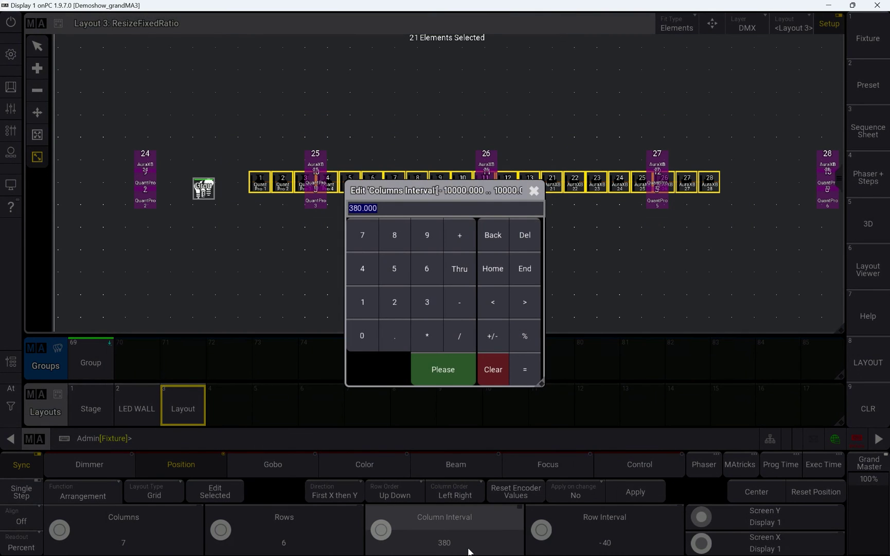
text(140)
key(Return)
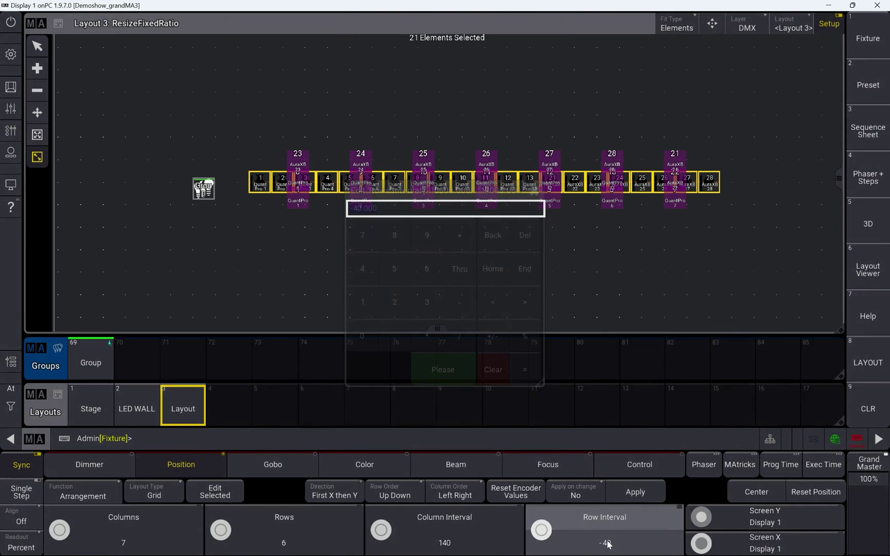
text(140)
key(Return)
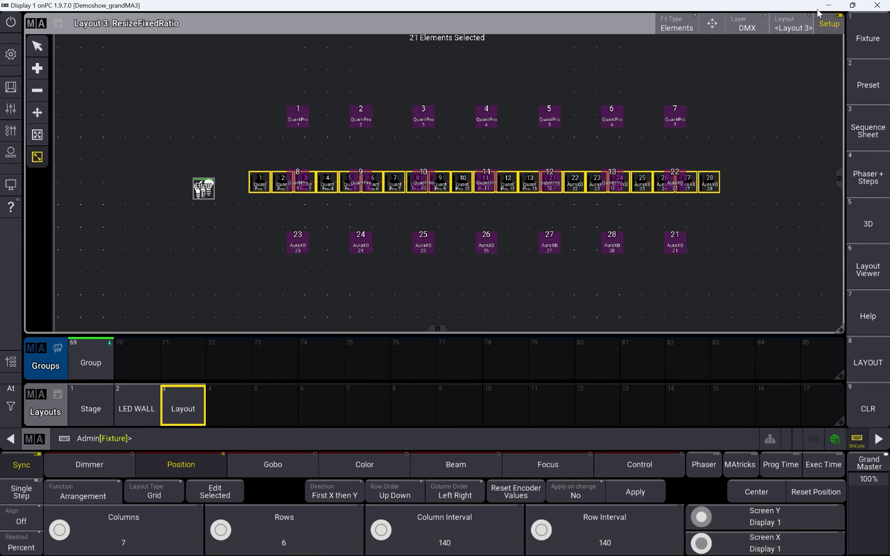
Apply the grid arrangement to the selected fixtures and leave the layout's setup mode
click(829, 23)
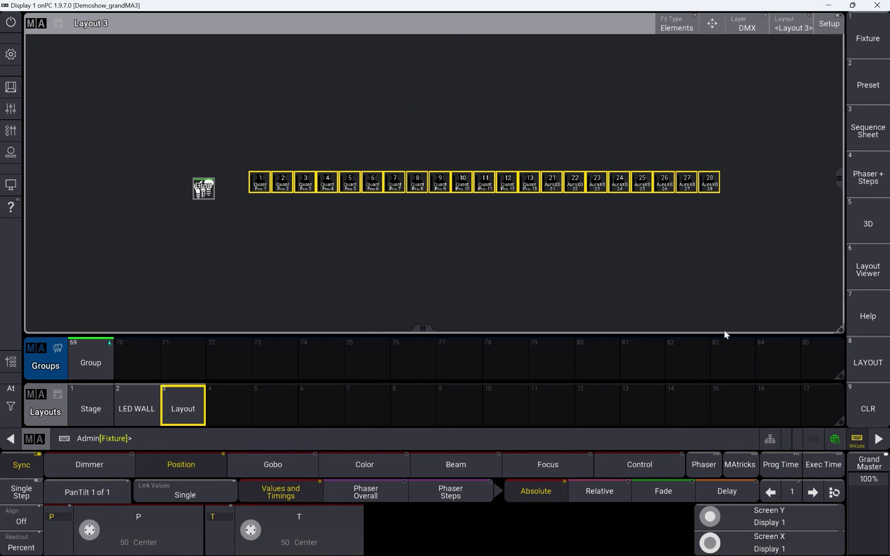
click(836, 28)
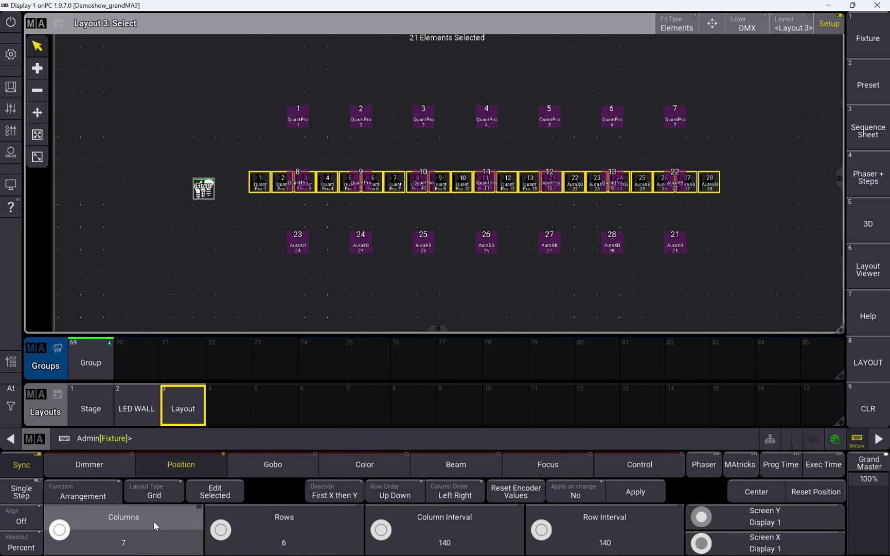
click(95, 496)
click(102, 492)
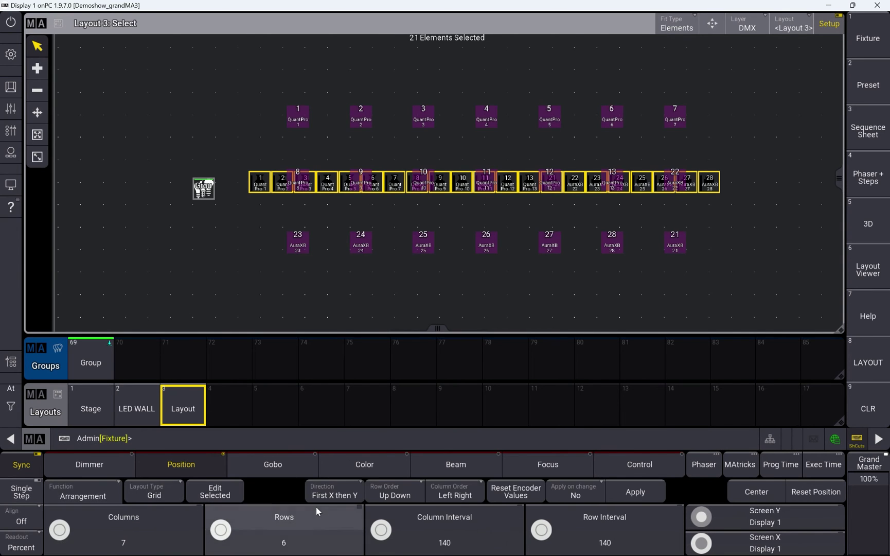
click(649, 497)
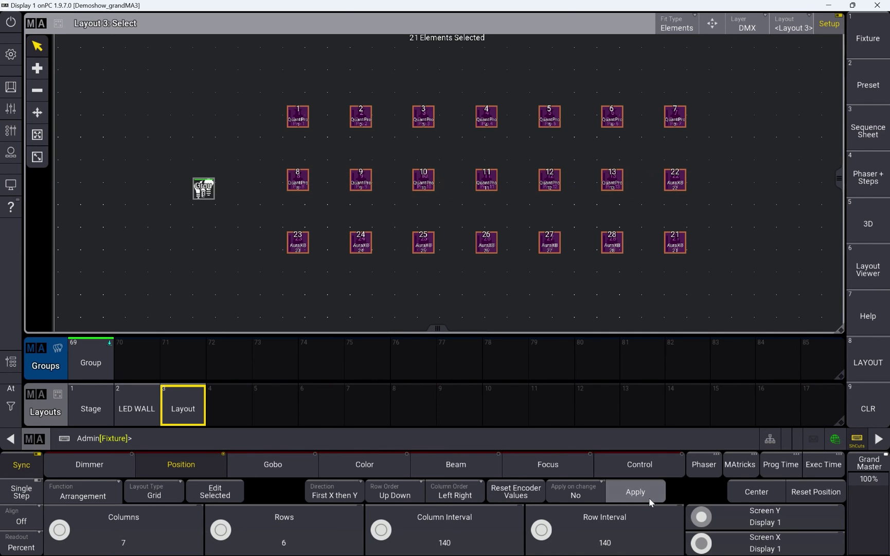
click(827, 25)
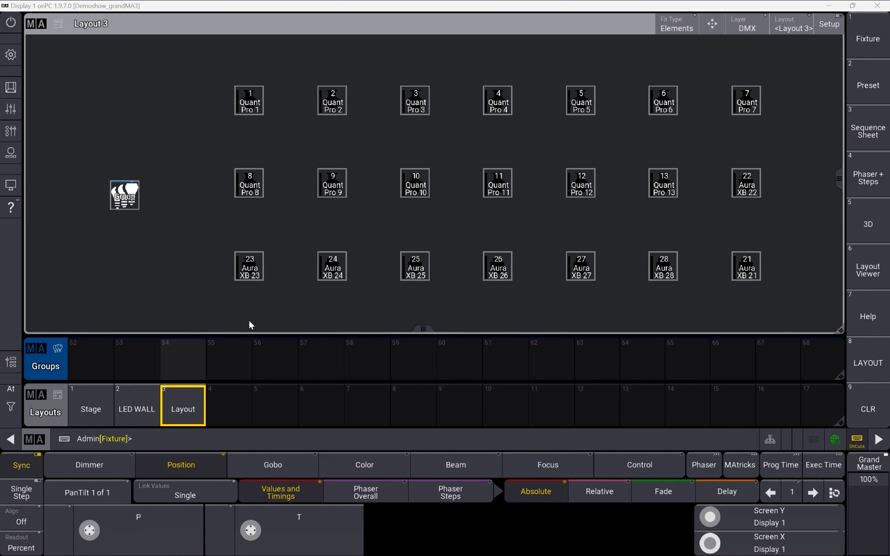
Select fixture AuraXB 23 in the layout
scroll(243, 271, up, 3)
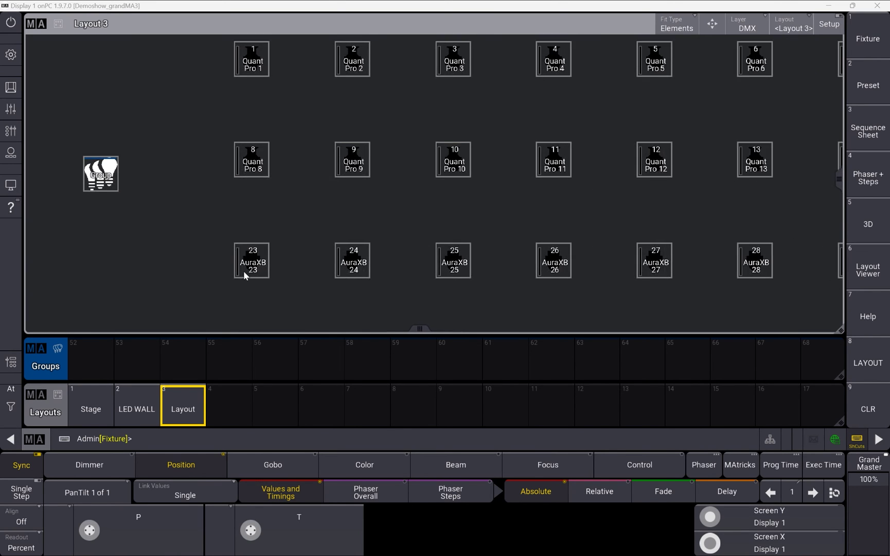
click(243, 270)
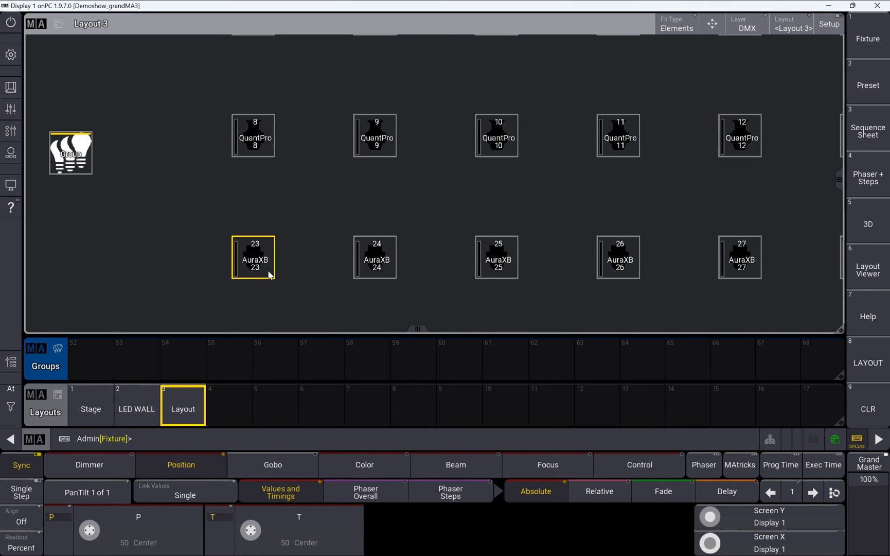
drag(302, 278, 512, 276)
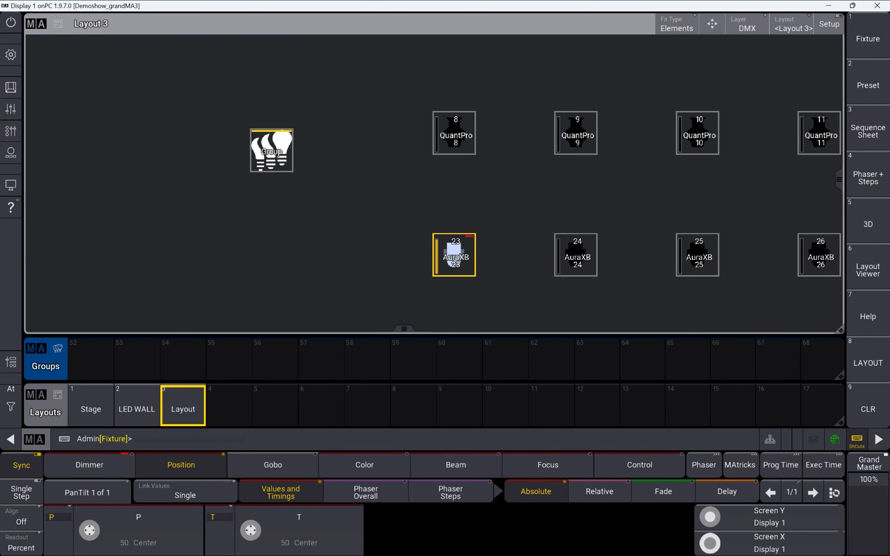
Return to layout setup and open the edit settings of the AuraXB 23 element with the Edit command
click(828, 26)
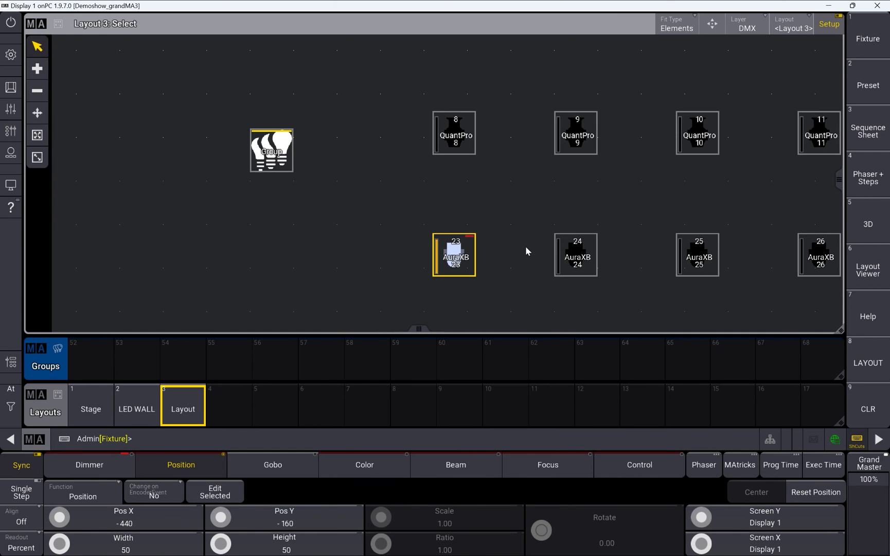
click(11, 87)
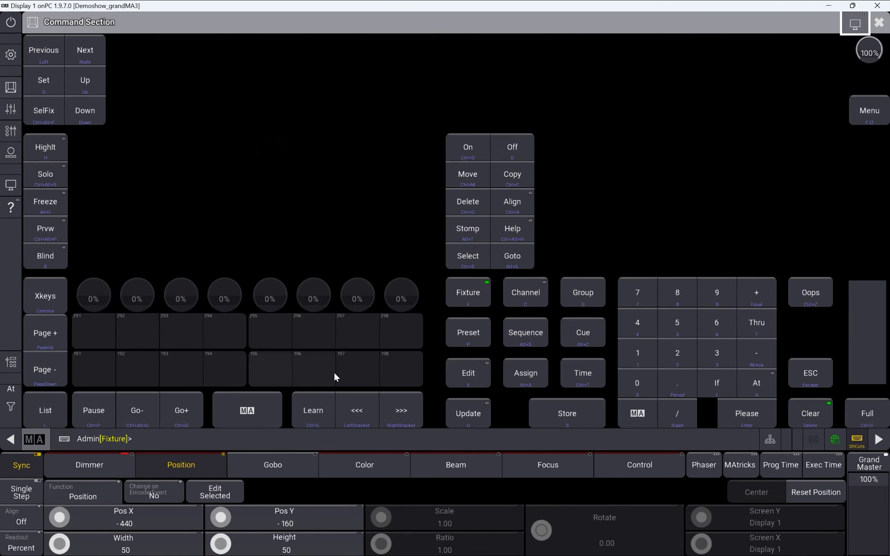
click(485, 378)
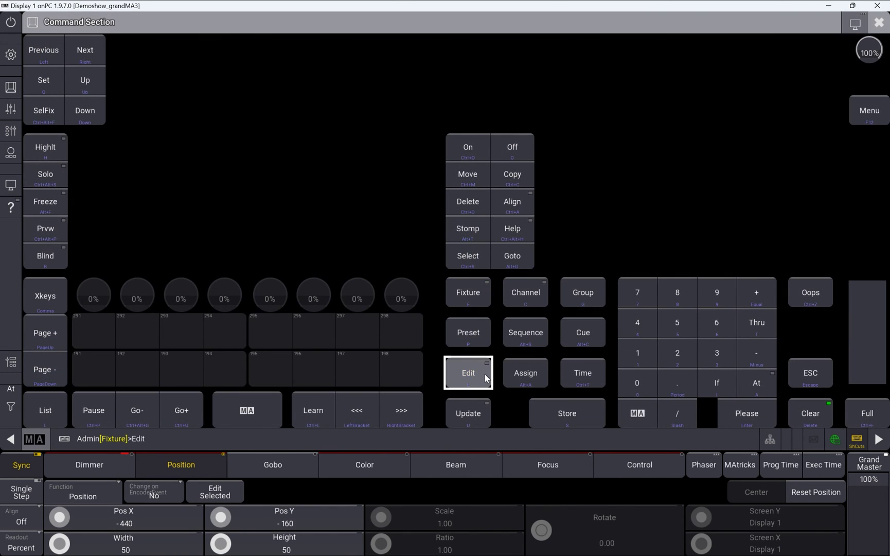
click(879, 22)
click(454, 253)
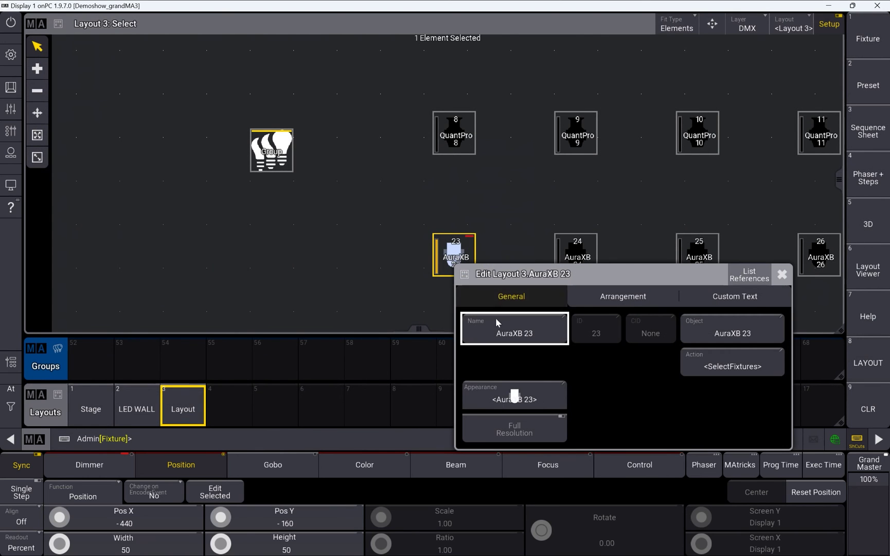
drag(605, 275, 605, 111)
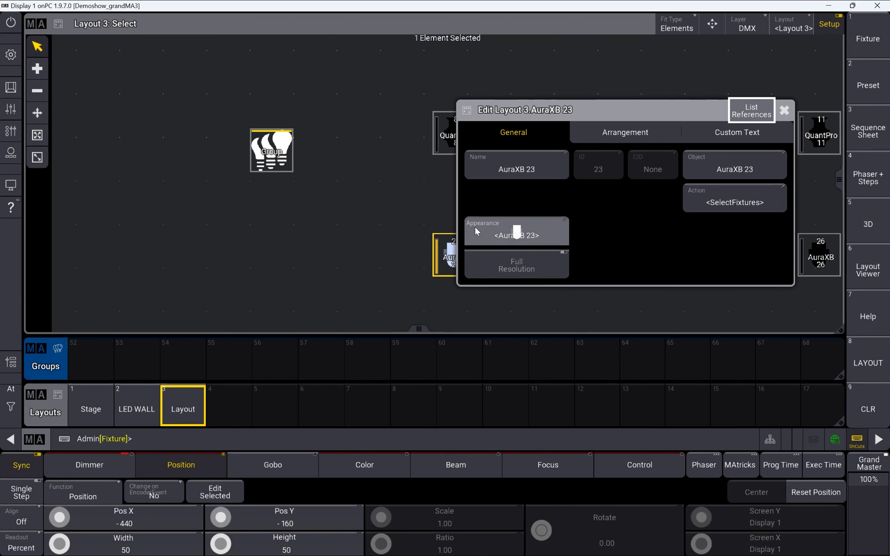
Assign the 4 World appearance to the AuraXB 23 element and close its settings
click(531, 235)
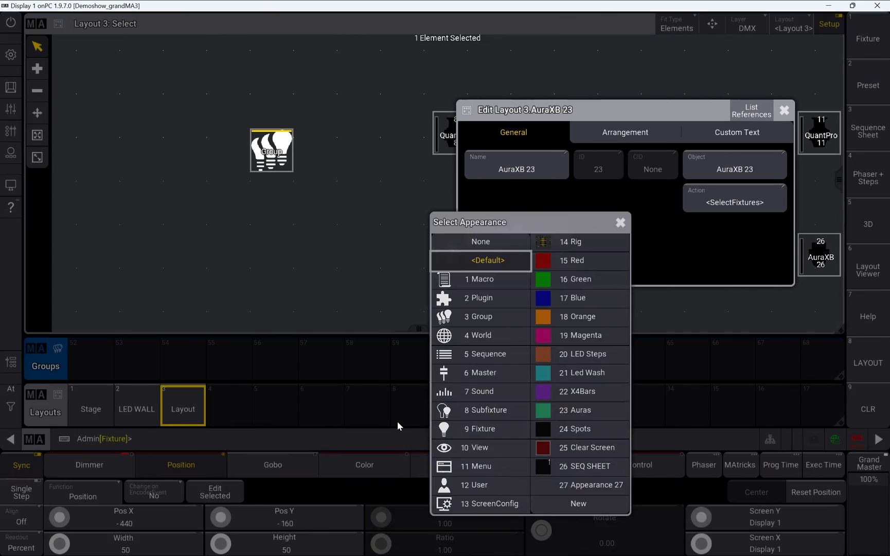
click(526, 238)
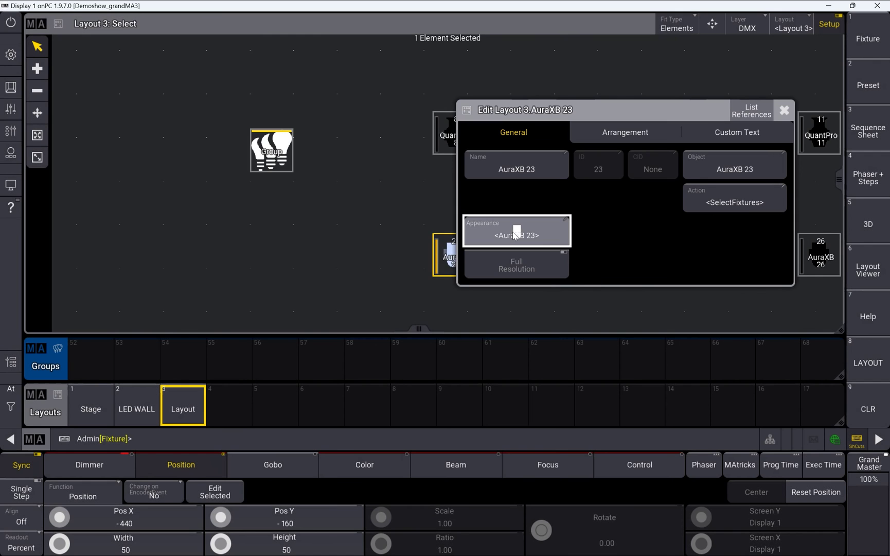
click(515, 235)
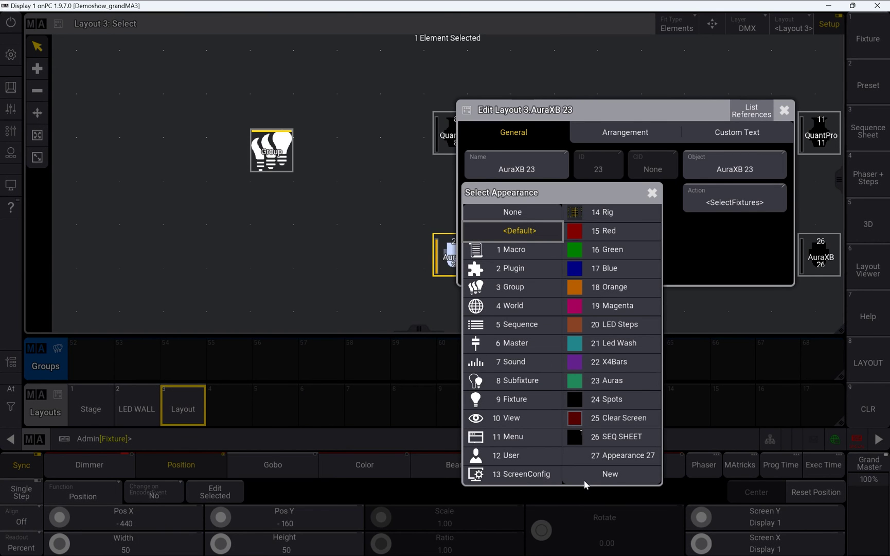
click(523, 307)
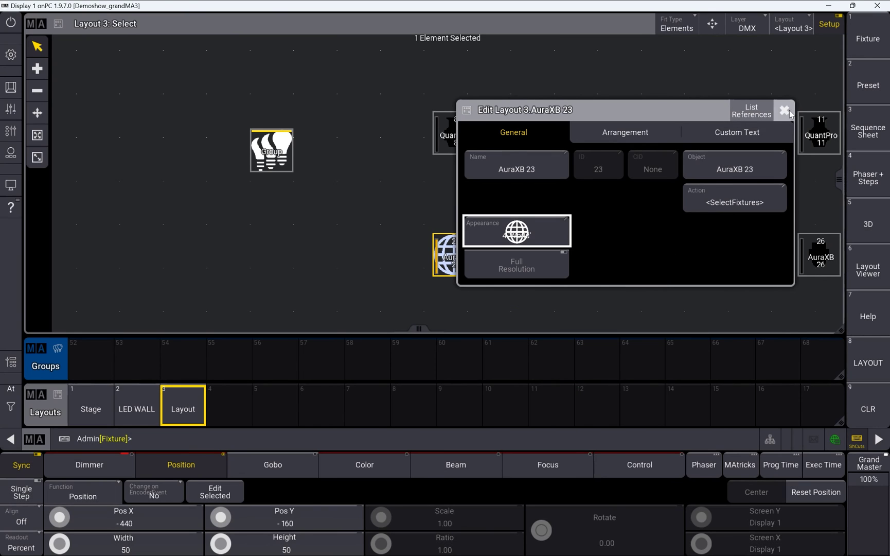
click(784, 110)
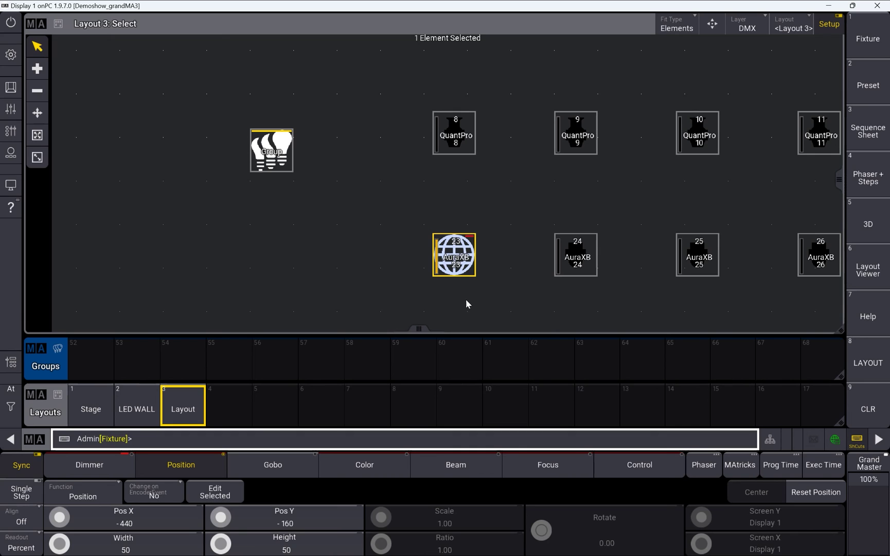
Reopen the AuraXB 23 element for editing and show its Arrangement settings
click(10, 108)
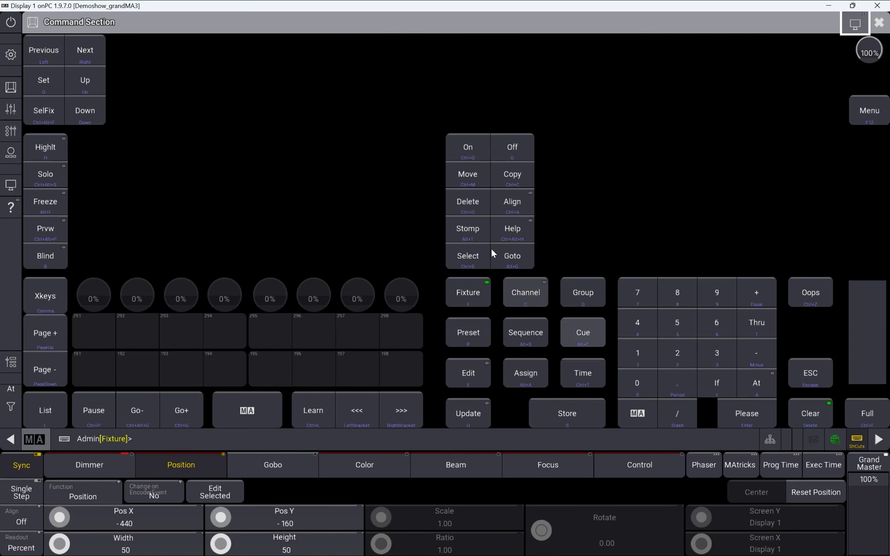
click(478, 370)
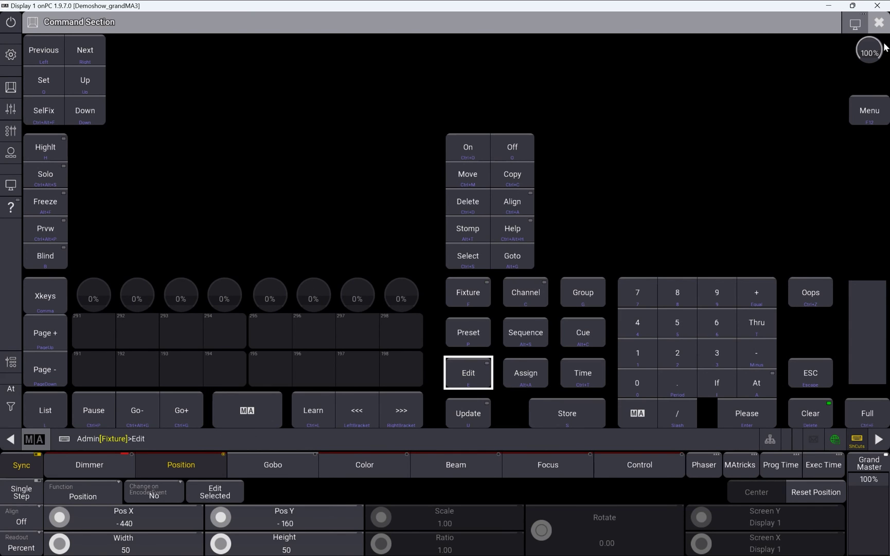
click(879, 22)
click(461, 256)
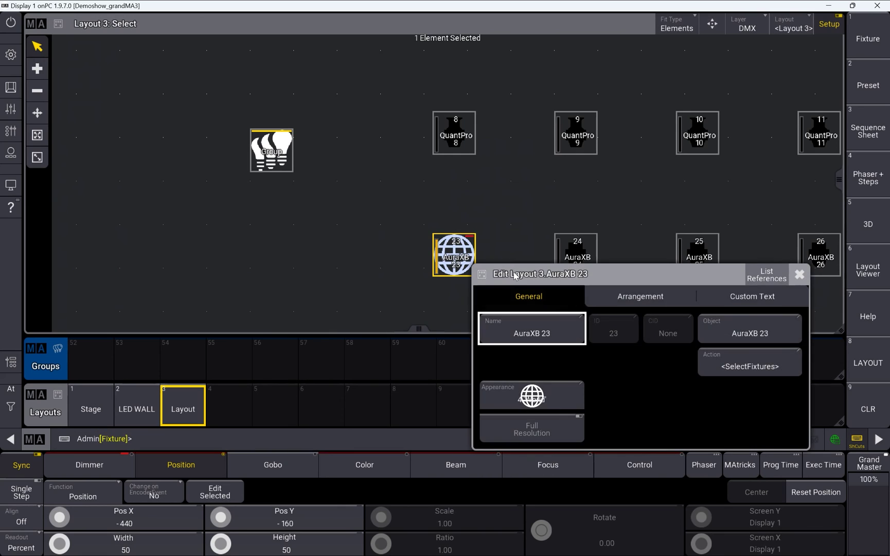
click(661, 307)
Turn off the Border, ID, Name and Bar displays of the AuraXB 23 element
click(774, 396)
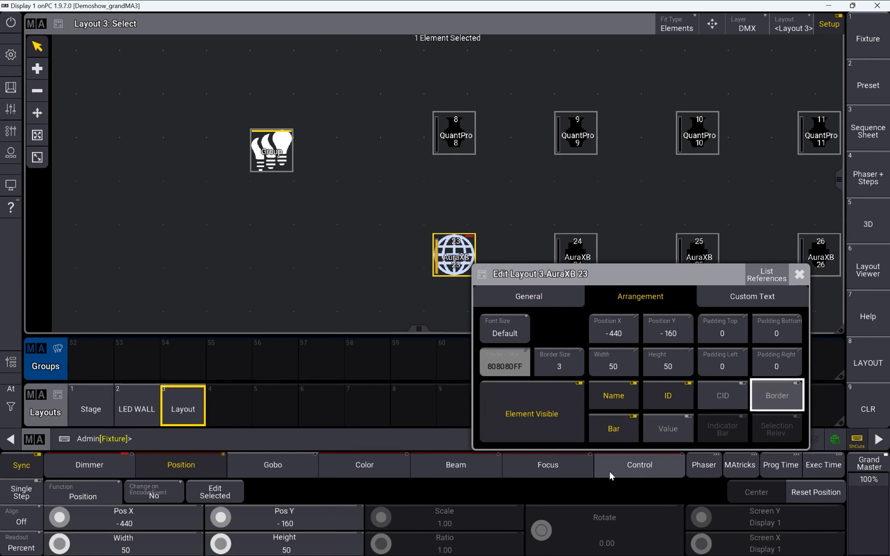
click(667, 395)
click(612, 396)
click(615, 431)
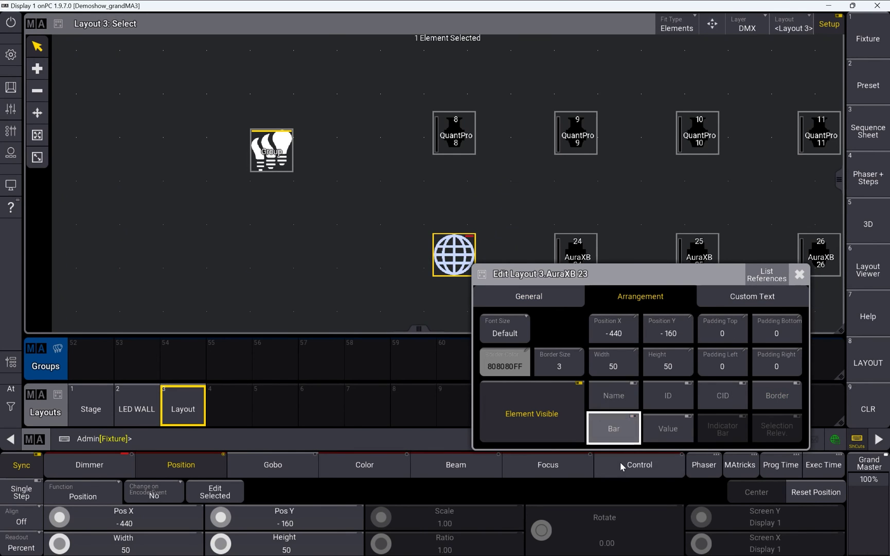
Try the Value display on and off, then restore the Name, Border and ID displays and leave the Bar hidden
click(668, 428)
click(668, 428)
click(622, 419)
click(613, 396)
click(777, 397)
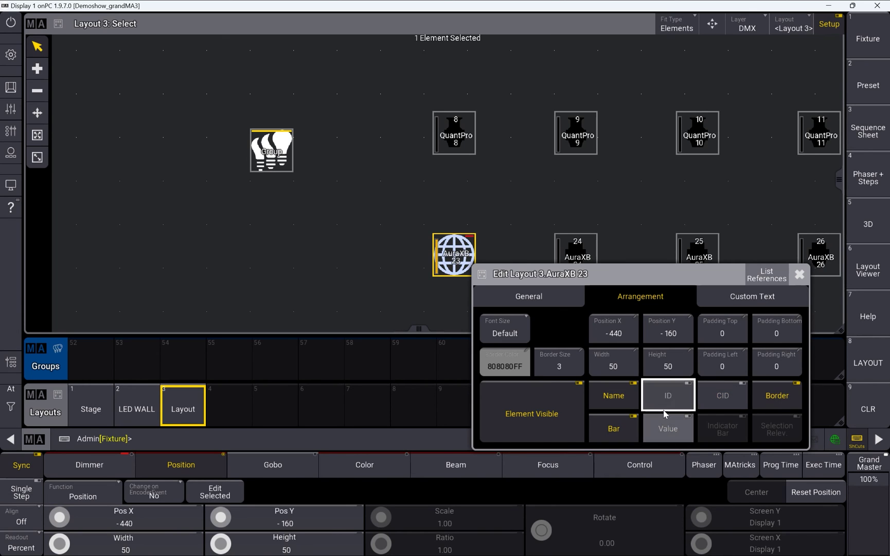
click(664, 407)
click(615, 427)
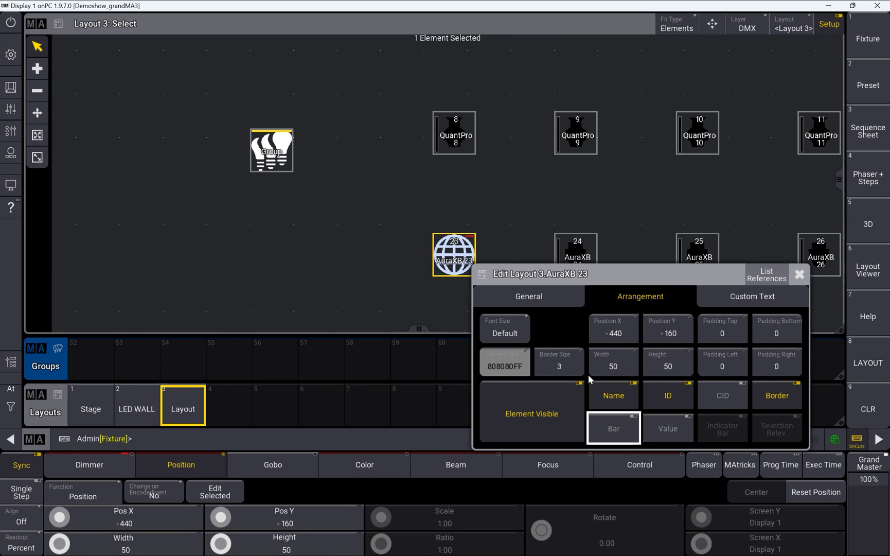
Set the AuraXB 23 element's border color to magenta (FF00B7FF), close its settings and deselect the element
click(505, 362)
drag(570, 380, 617, 422)
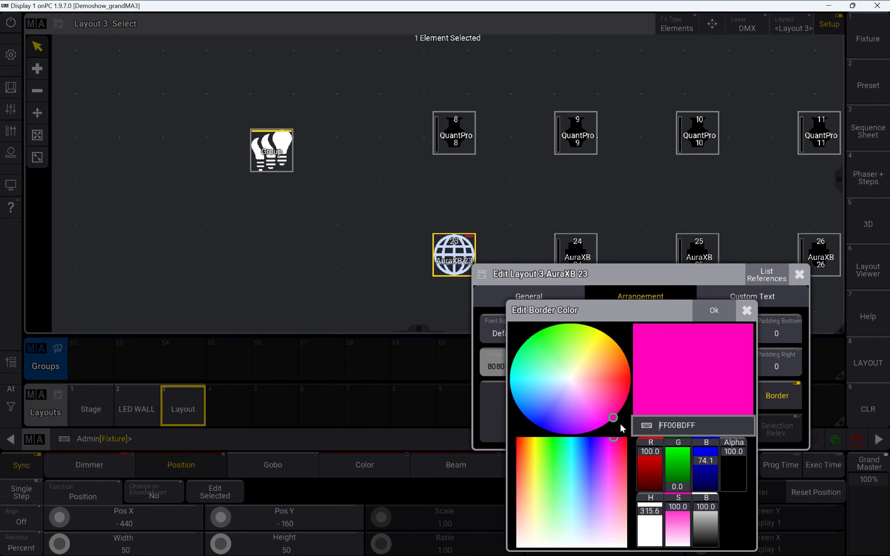
click(719, 310)
click(799, 273)
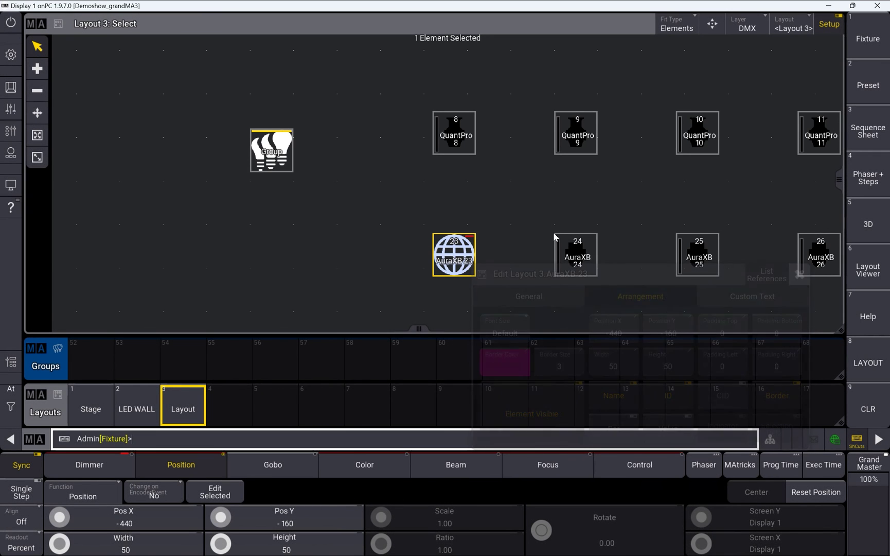
click(531, 215)
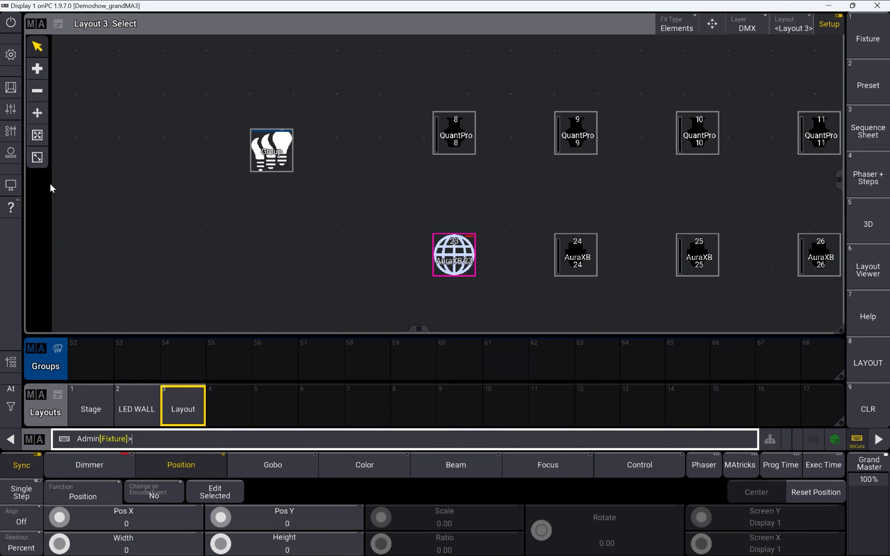
Reopen the AuraXB 23 element for editing with the Edit command and show its Arrangement settings
click(10, 87)
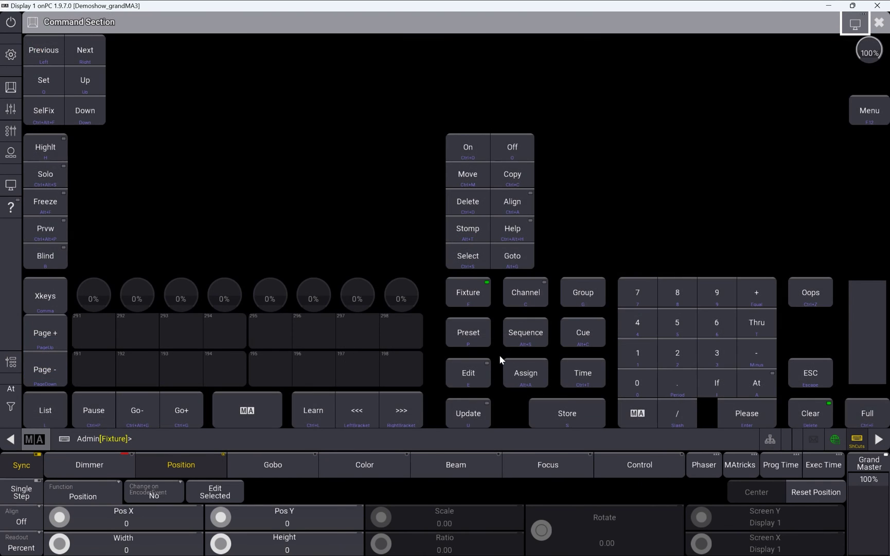
key(e)
click(879, 23)
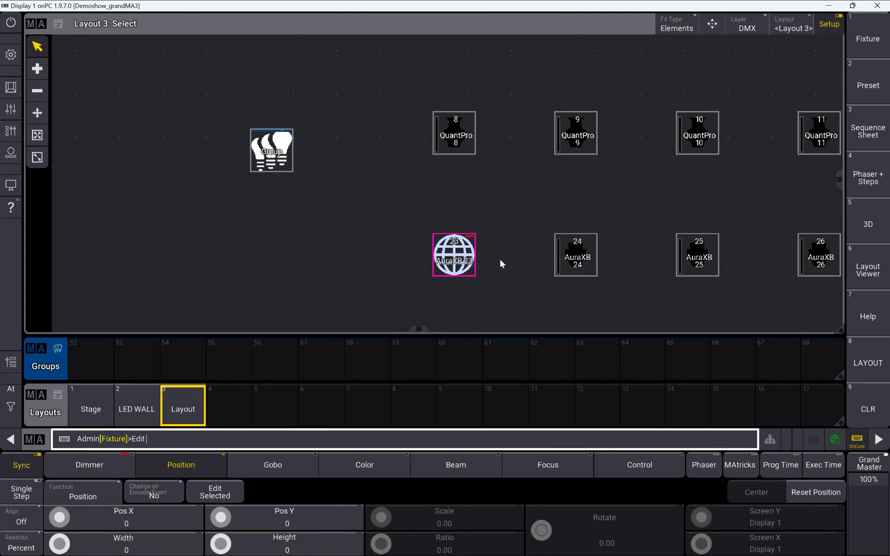
click(469, 269)
click(640, 301)
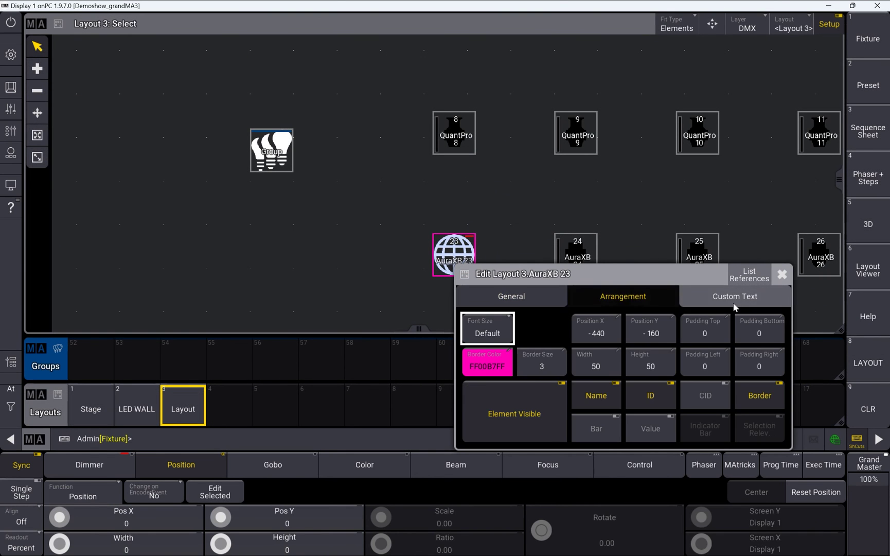
Add the custom text ASDF to the AuraXB 23 element
click(735, 304)
click(564, 332)
text(A)
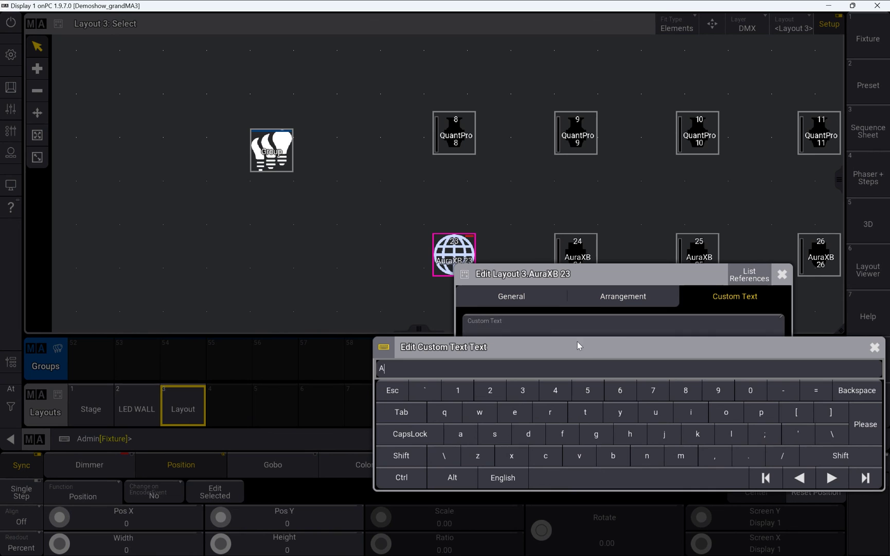
text(SDF)
click(857, 425)
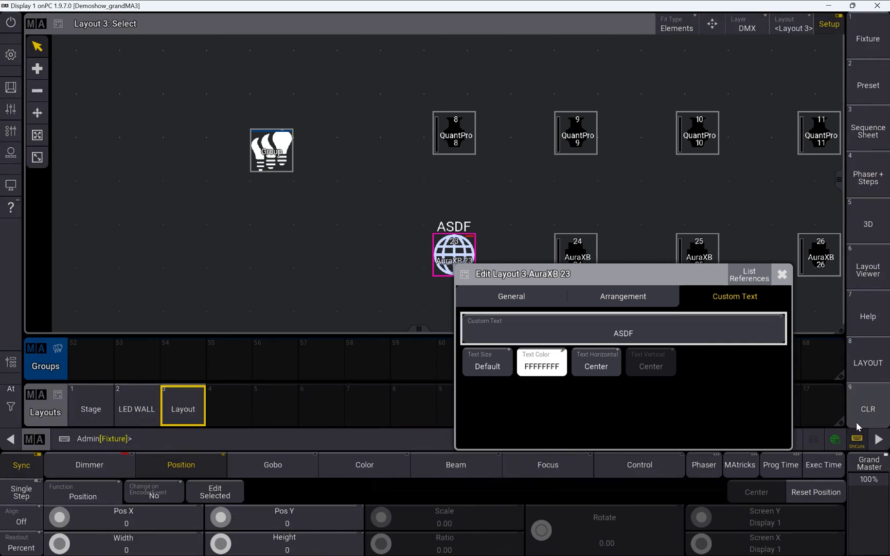
Try a custom text size of 18 on the AuraXB 23 element, then restore the Default size
click(477, 372)
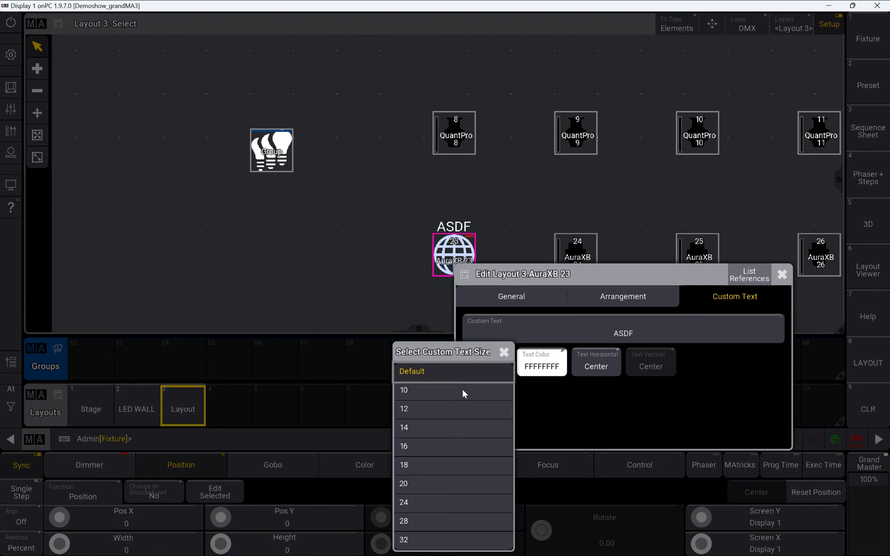
click(458, 408)
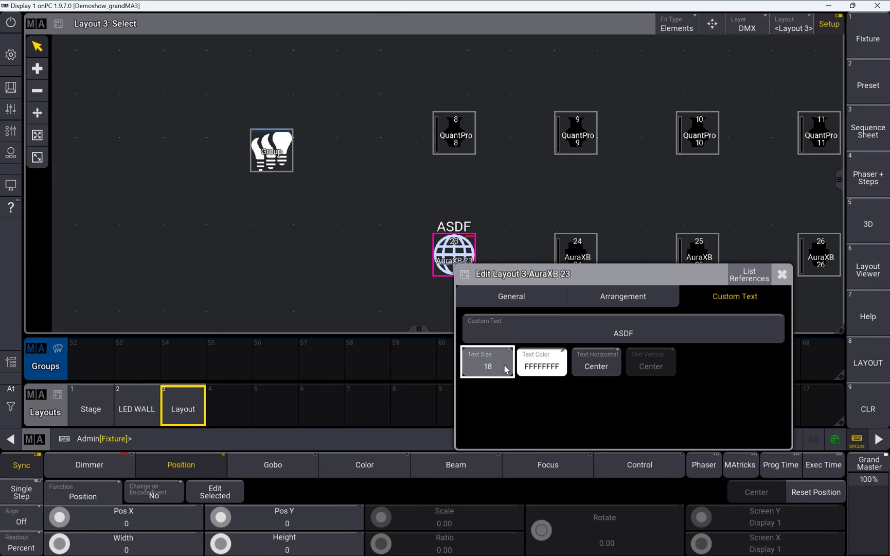
scroll(506, 369, down, 5)
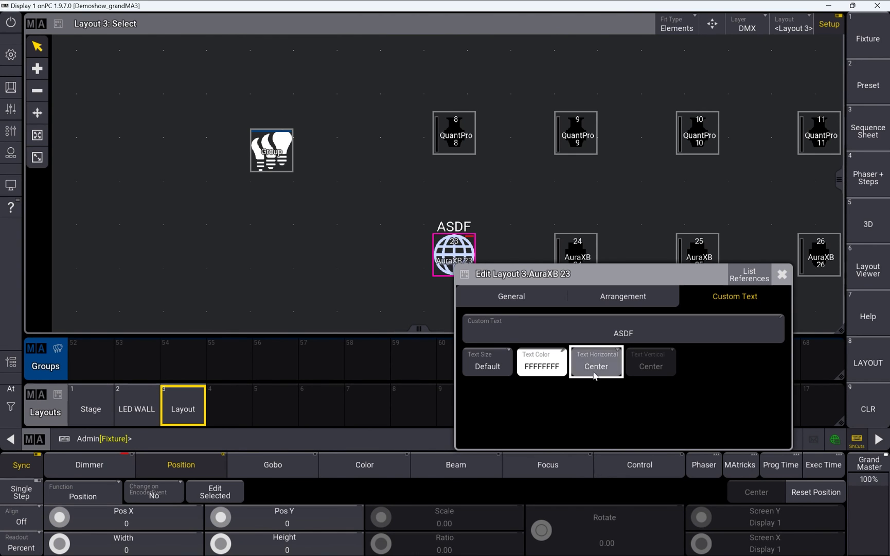
Try Left horizontal alignment for the custom text, set its size to 10, and return the alignment to Center
click(595, 374)
click(556, 409)
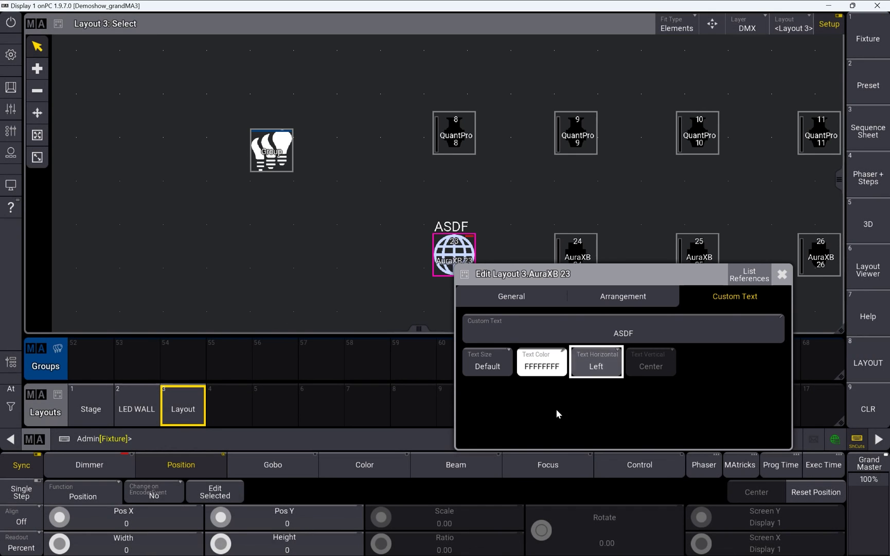
click(488, 364)
click(492, 394)
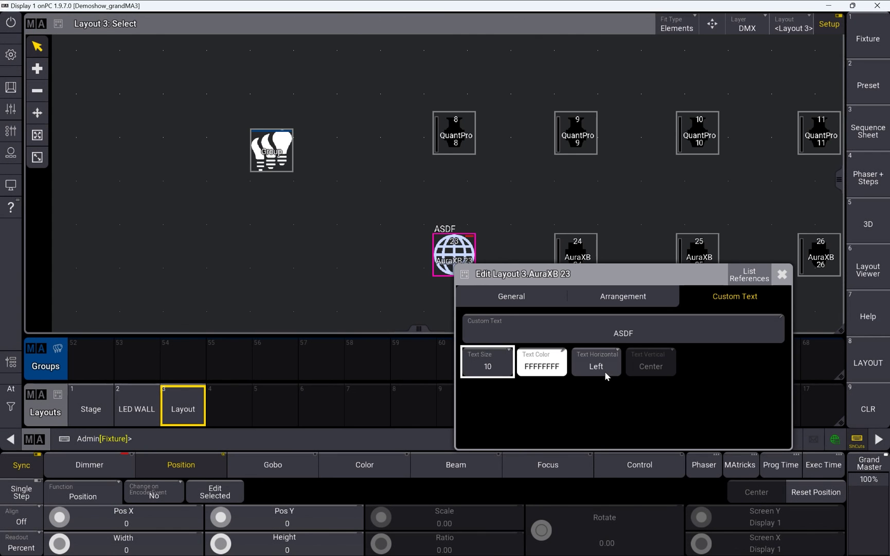
click(603, 371)
click(601, 375)
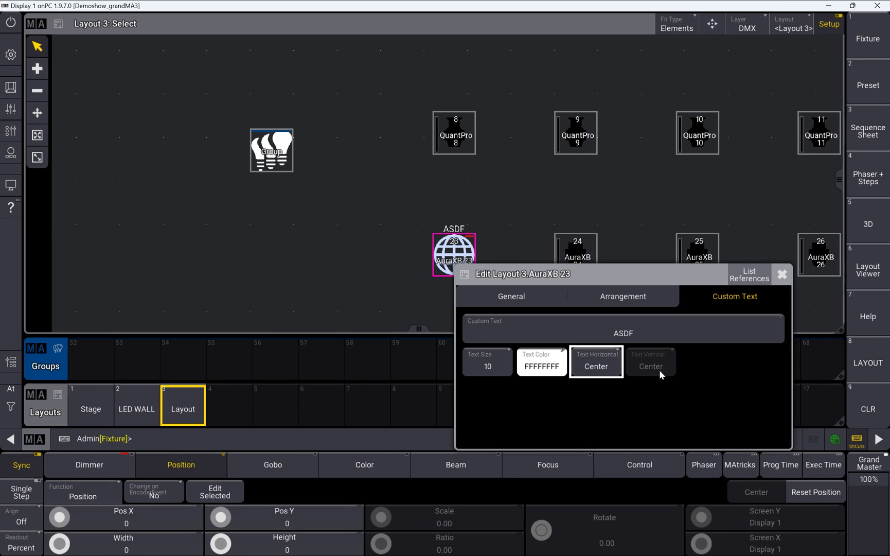
Clear the custom text of the AuraXB 23 element and close its settings
click(641, 332)
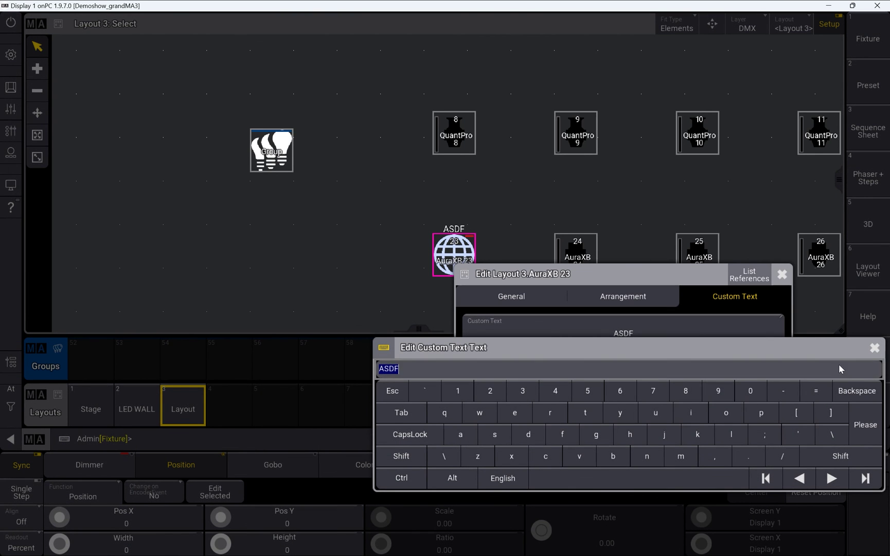
click(856, 390)
click(866, 425)
click(773, 281)
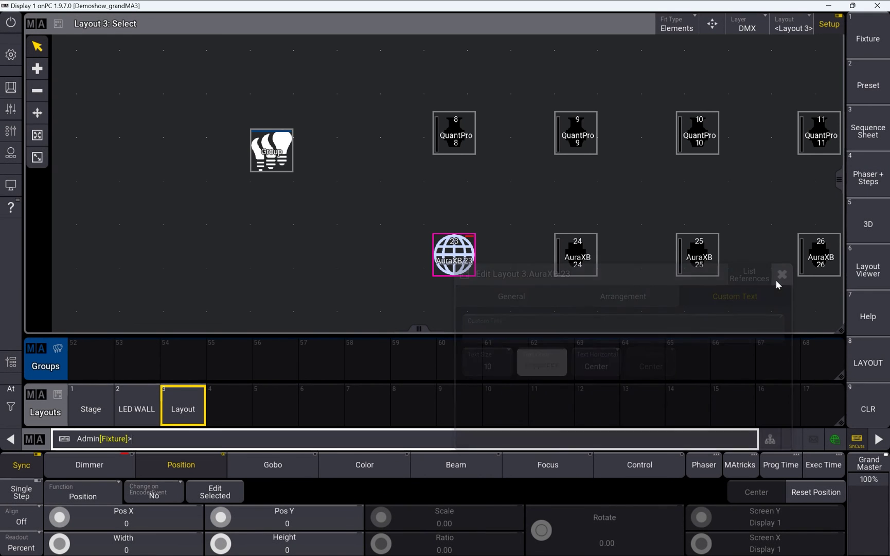
Shorten the Layout window by one row and add an Appearances pool window in the freed space above Groups
drag(838, 333, 848, 288)
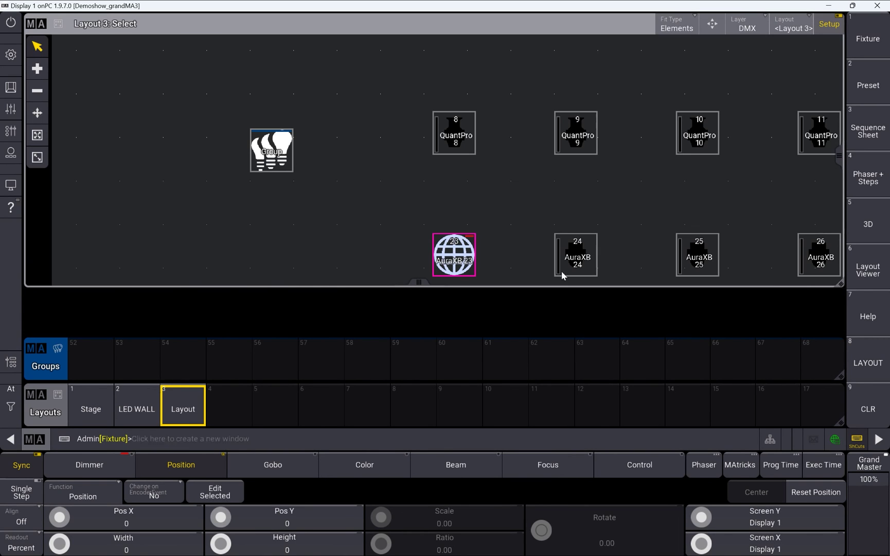
click(45, 316)
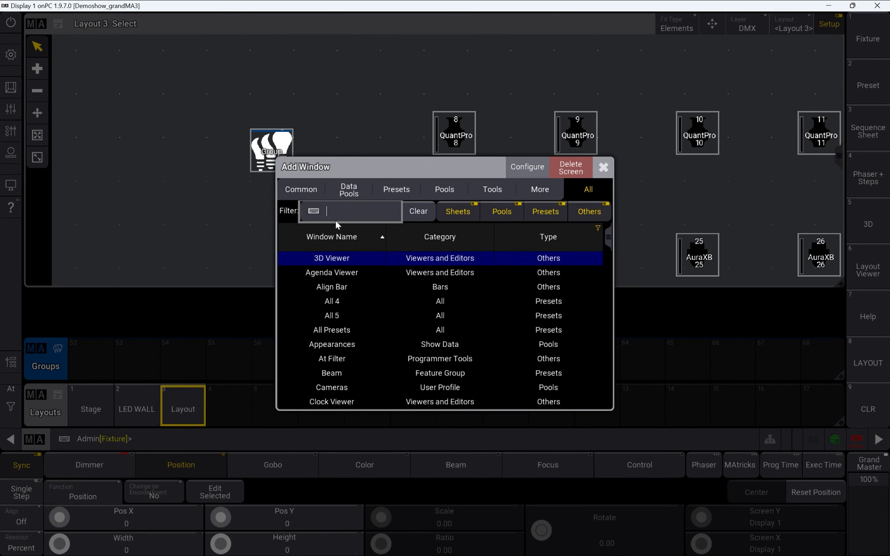
text(APP)
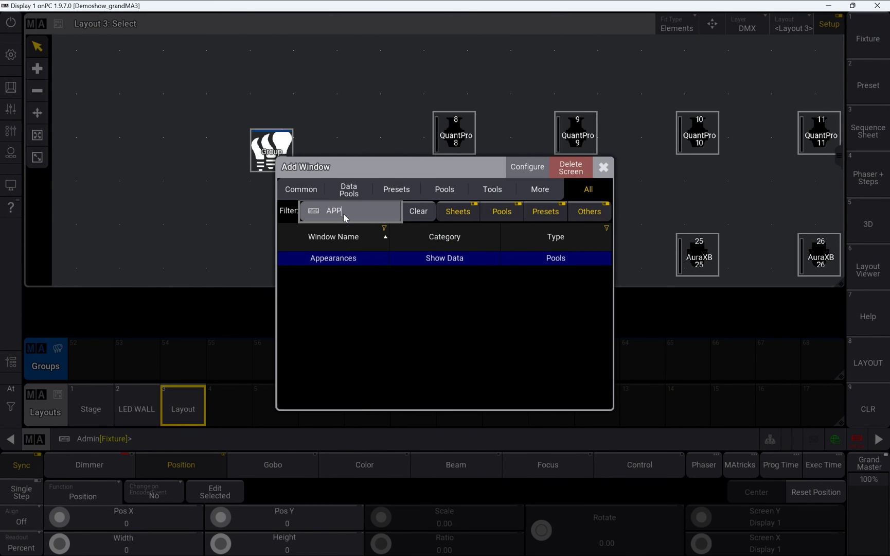
key(Return)
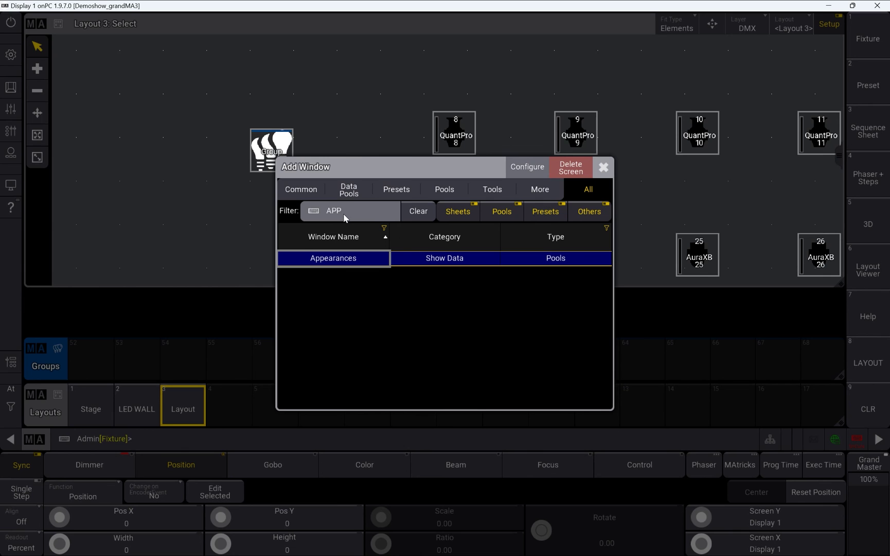
click(373, 269)
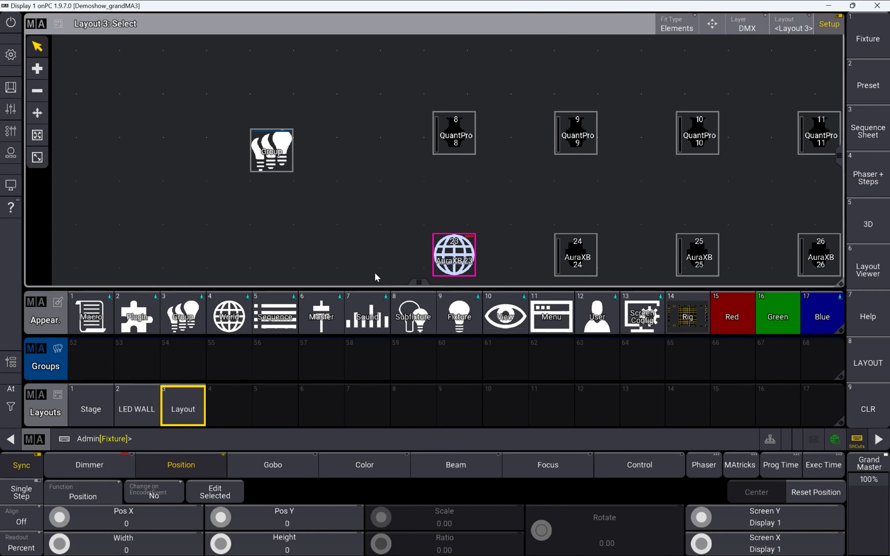
Assign the 12 User appearance from the pool to the AuraXB 23 layout element with the Assign command
drag(538, 222, 482, 175)
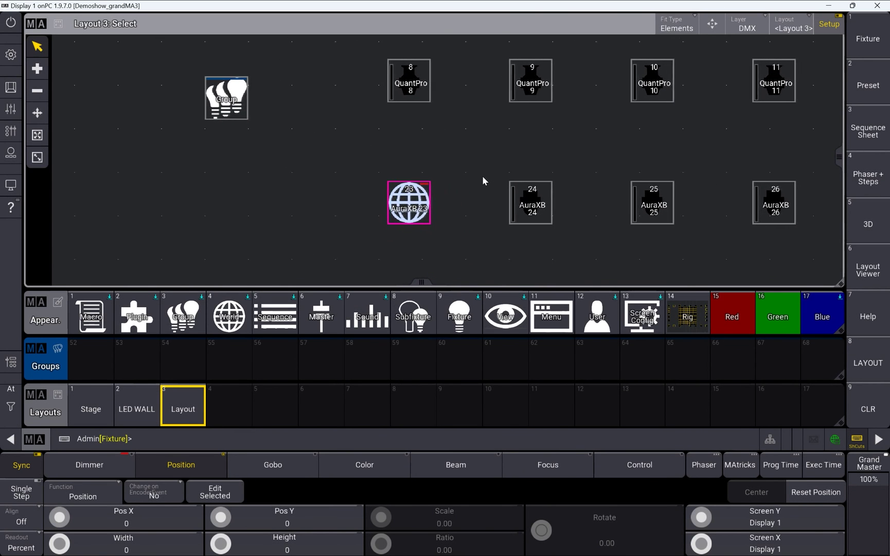
click(10, 87)
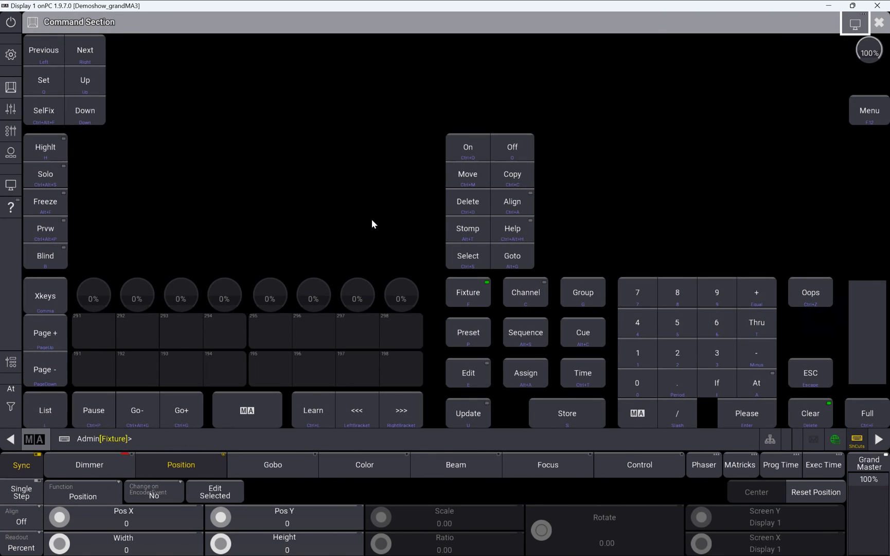
click(522, 375)
click(879, 23)
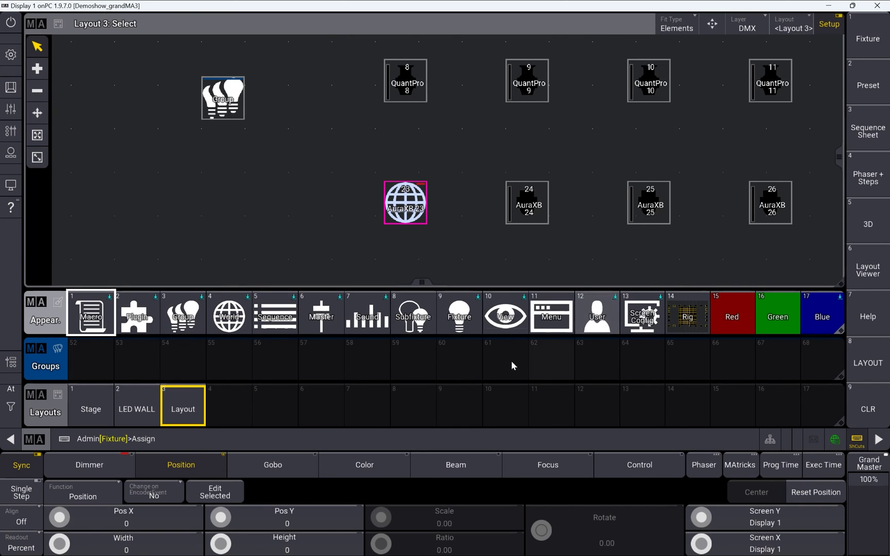
click(595, 318)
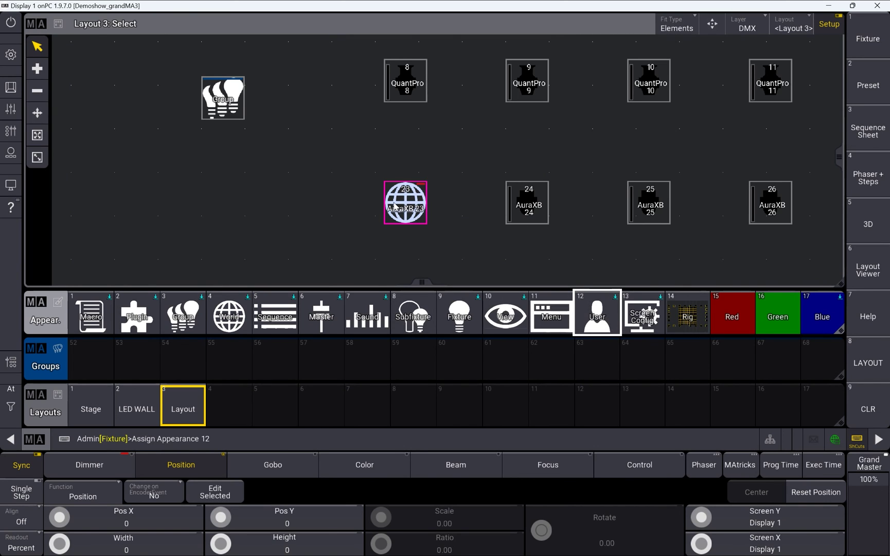
click(393, 202)
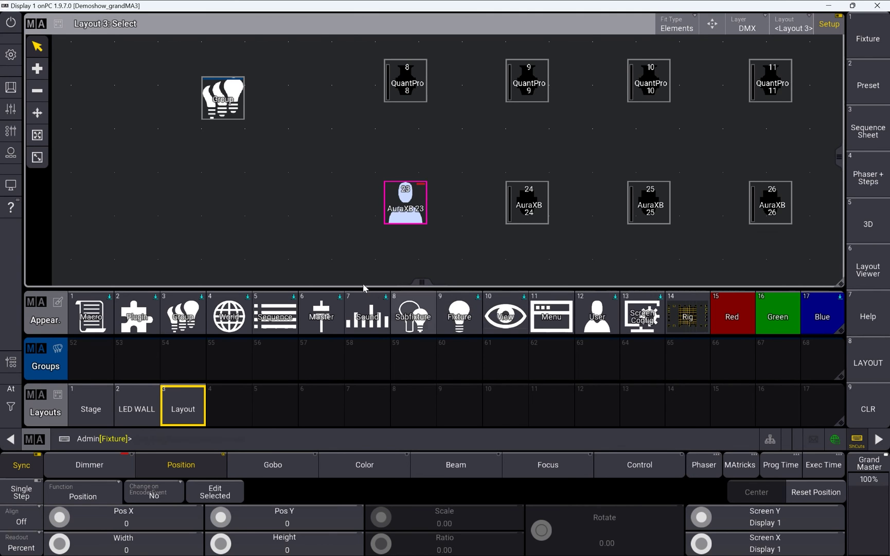
Assign the 5 Sequence appearance from the pool to the AuraXB 23 layout element with the Assign command
click(10, 87)
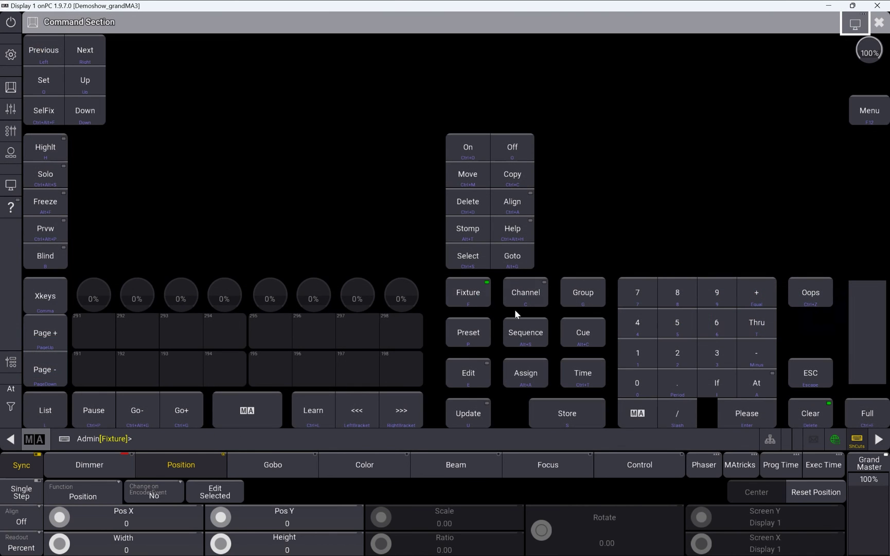
click(512, 374)
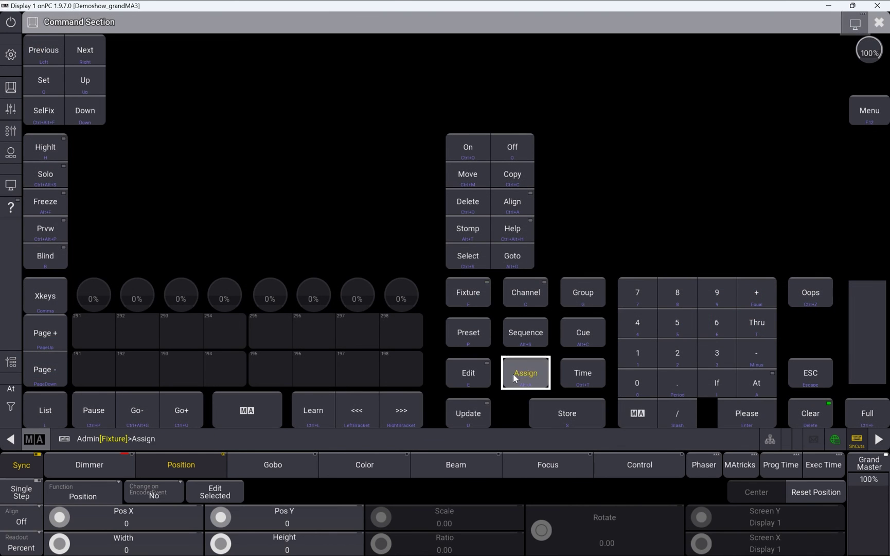
click(879, 22)
click(275, 312)
click(386, 203)
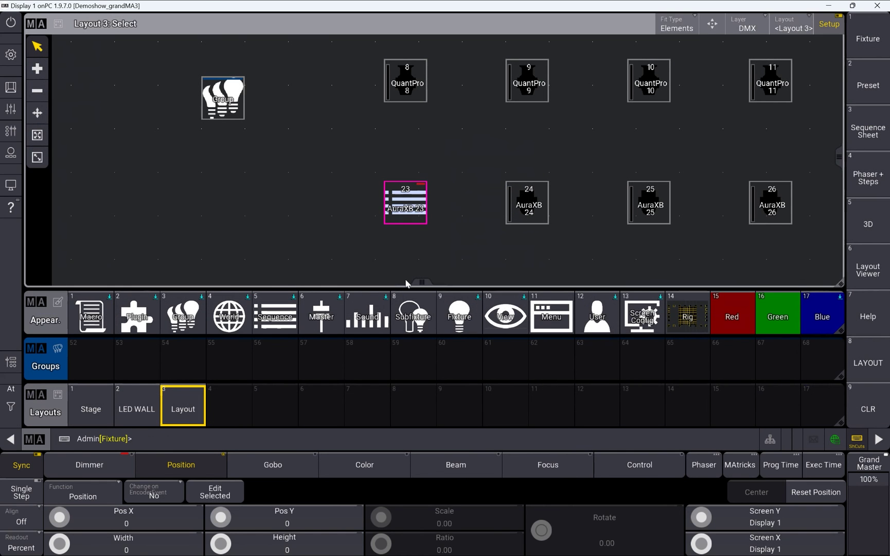